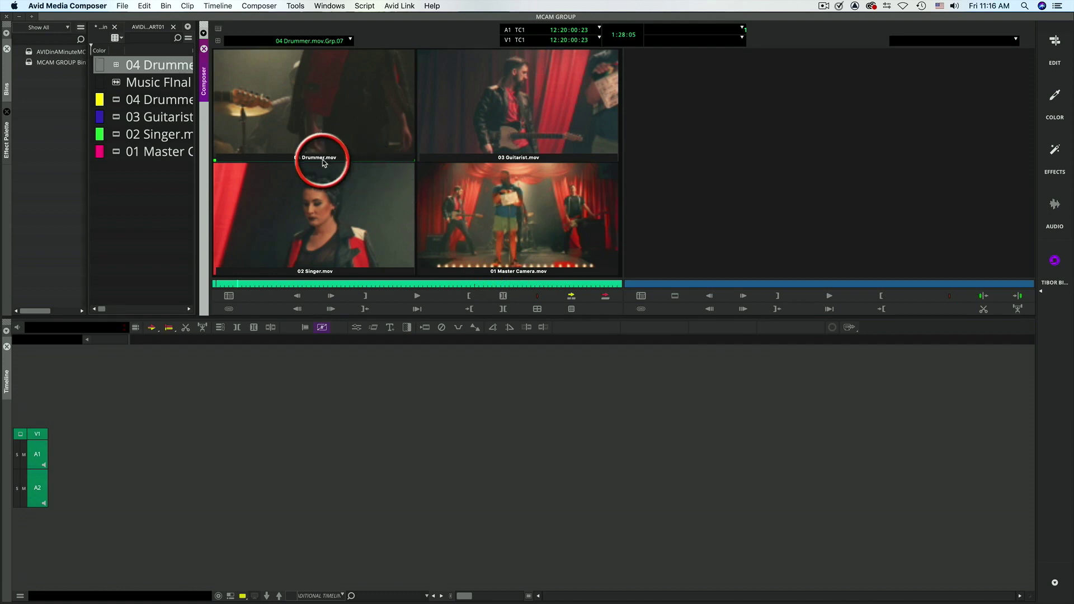
# - Rearrange the four-way group display to Master Camera and Singer in the upper row, Guitarist and Drummer in the lower row
pyautogui.rightClick(321, 158)
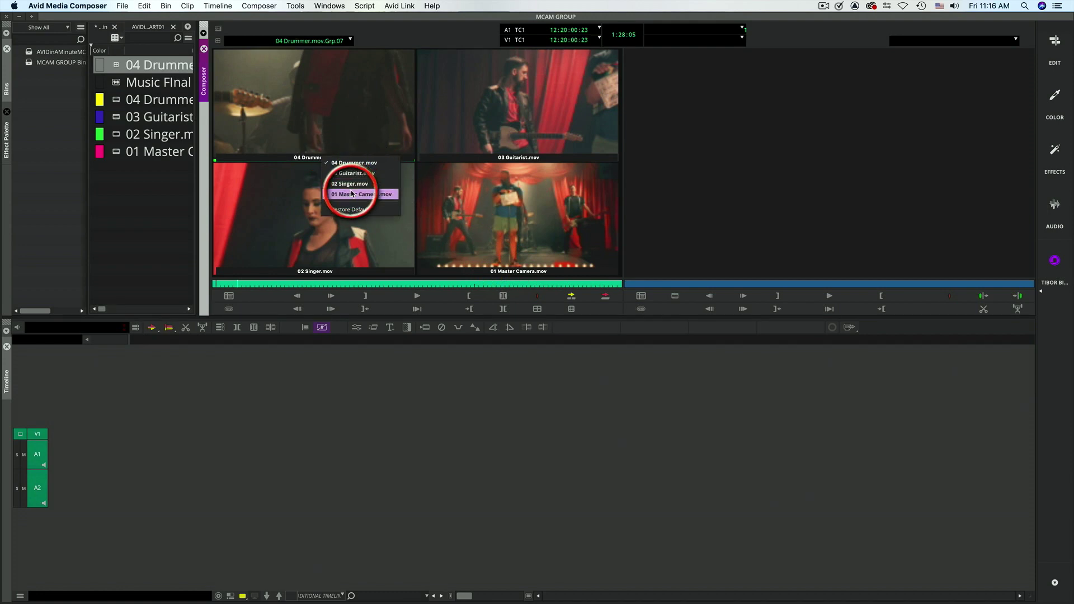
pyautogui.click(381, 186)
pyautogui.rightClick(501, 158)
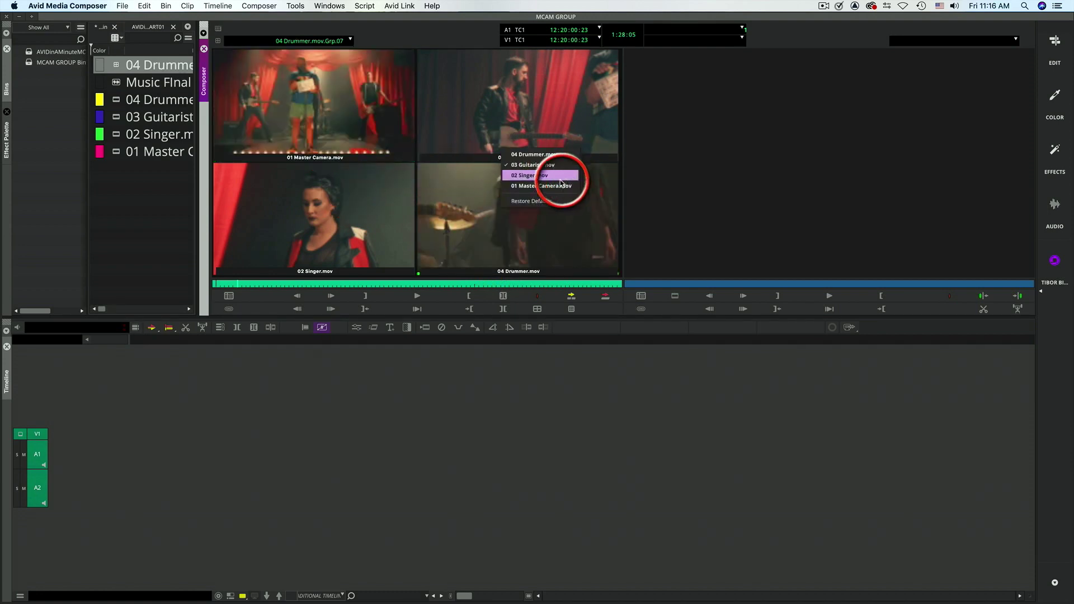
pyautogui.click(556, 180)
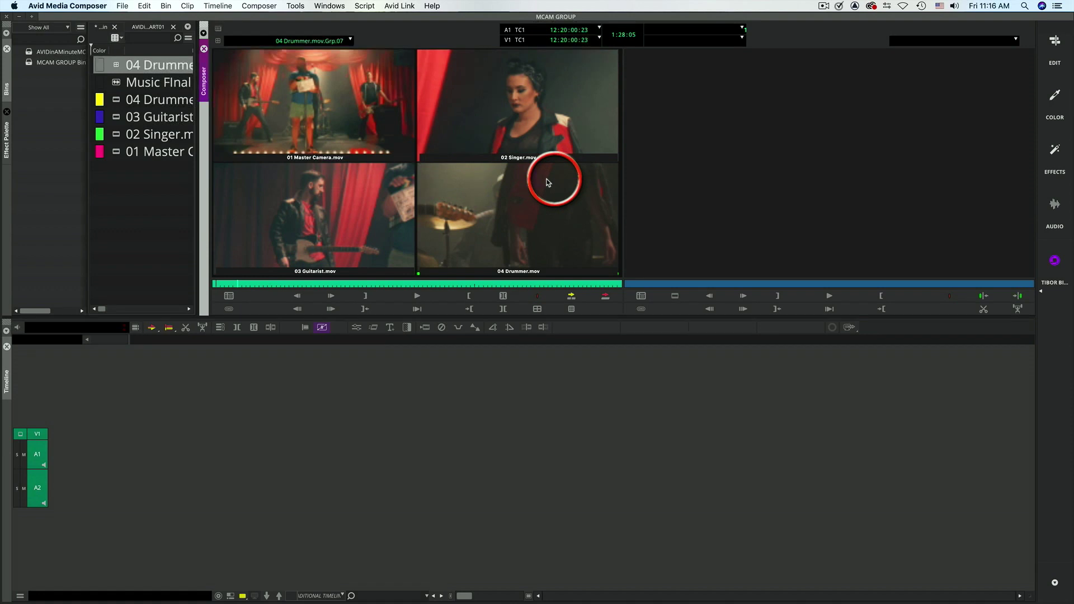
pyautogui.rightClick(316, 272)
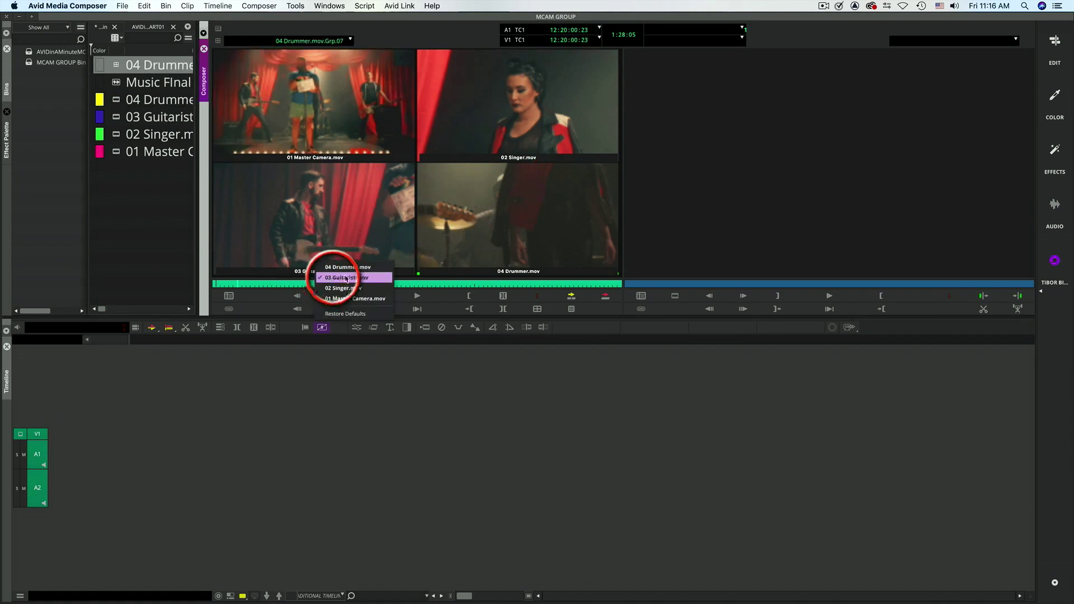
pyautogui.rightClick(507, 262)
pyautogui.click(533, 266)
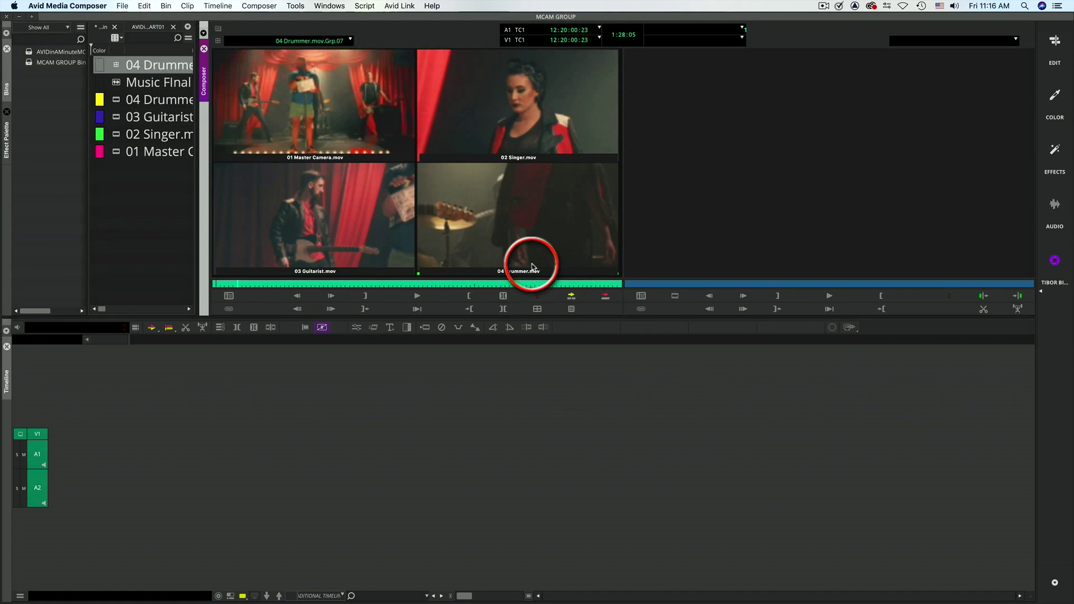
# - Review the M1–M4 camera key assignments in the MC English keyboard settings against the singer and drummer angles, then close the settings
pyautogui.click(104, 7)
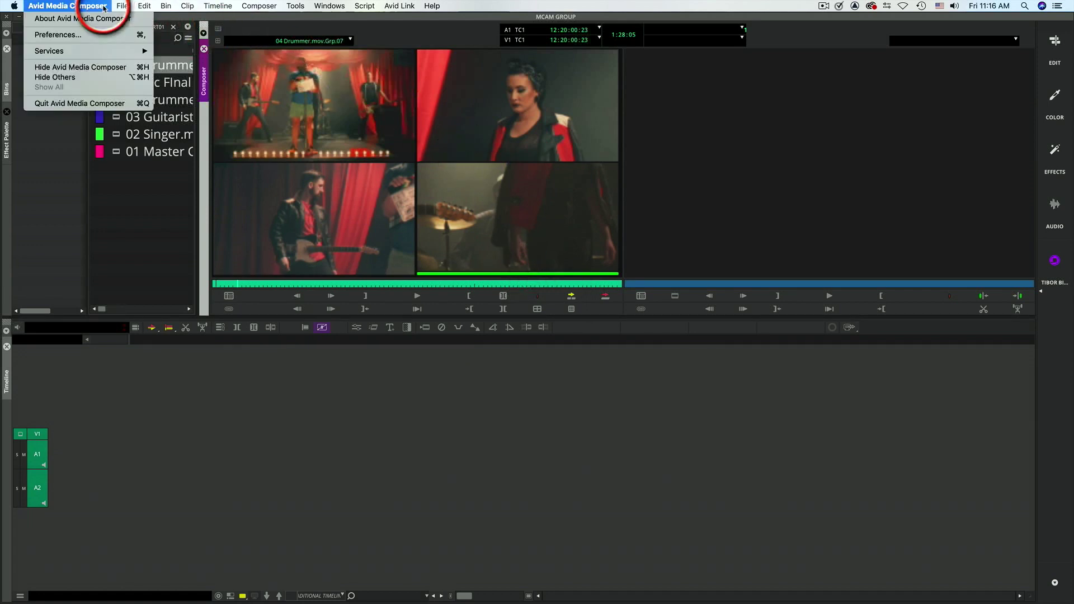
pyautogui.click(81, 36)
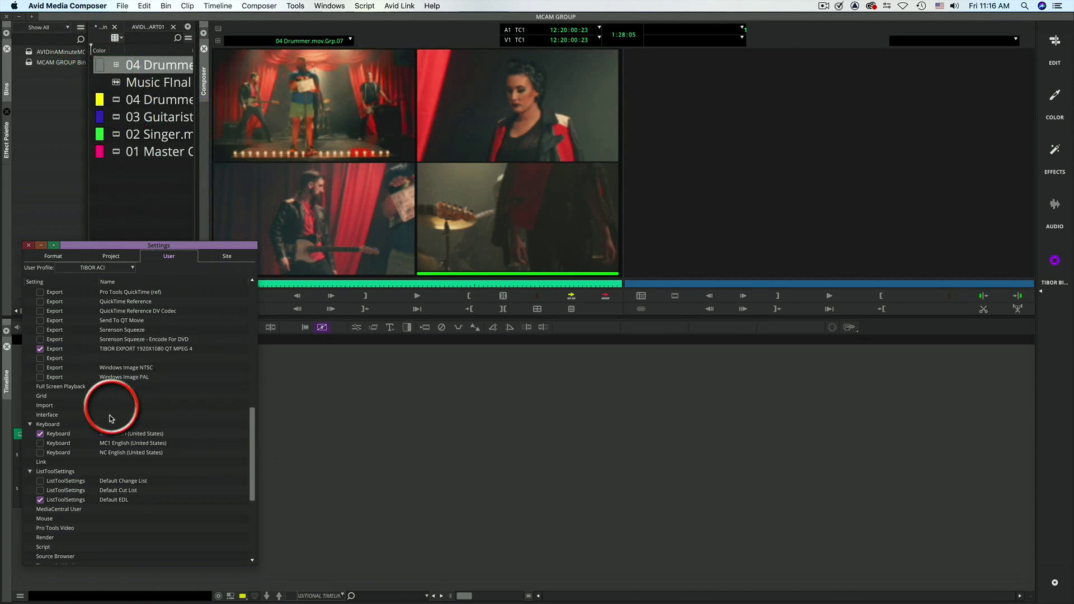
pyautogui.doubleClick(59, 435)
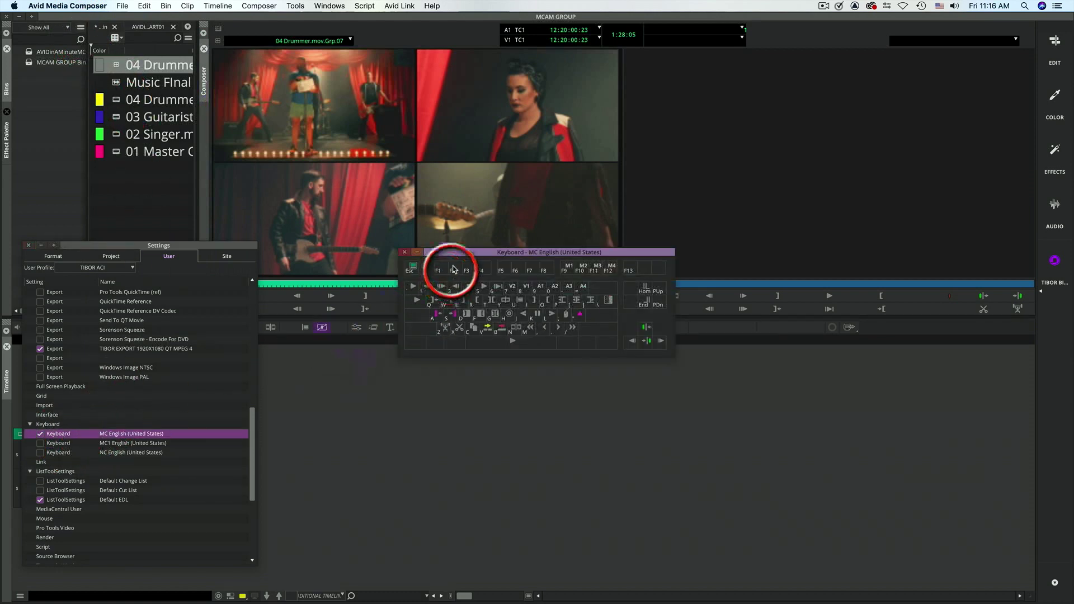
pyautogui.moveTo(451, 252); pyautogui.dragTo(409, 306)
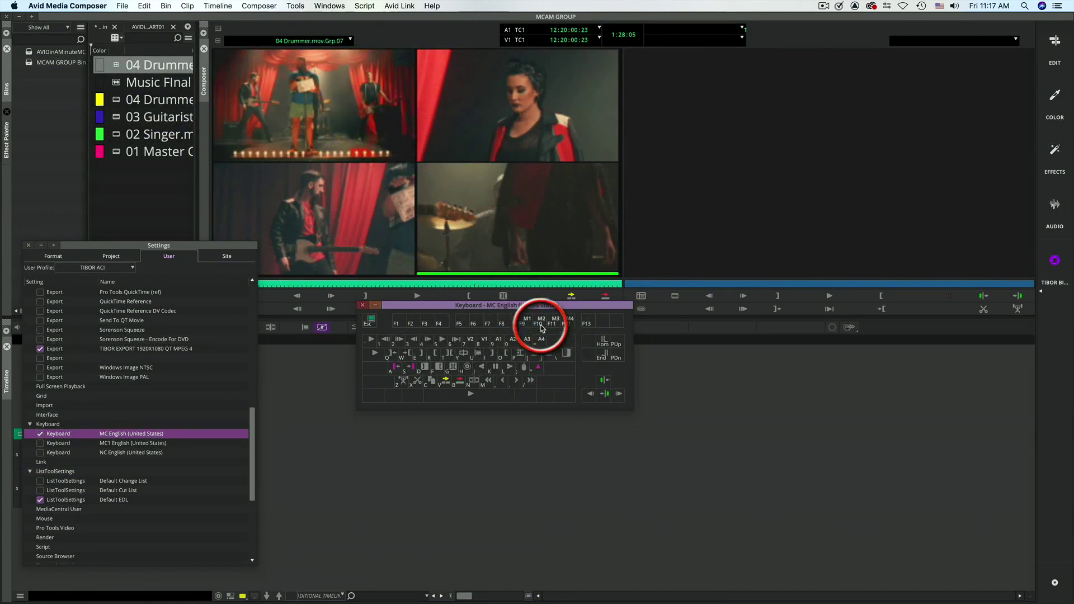
pyautogui.click(519, 137)
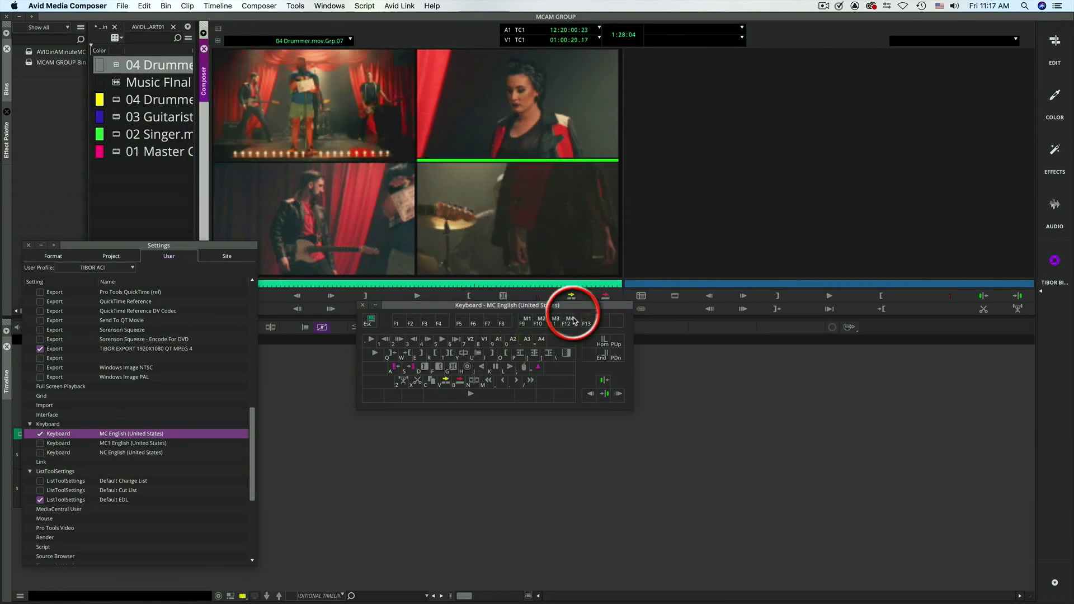
pyautogui.click(348, 239)
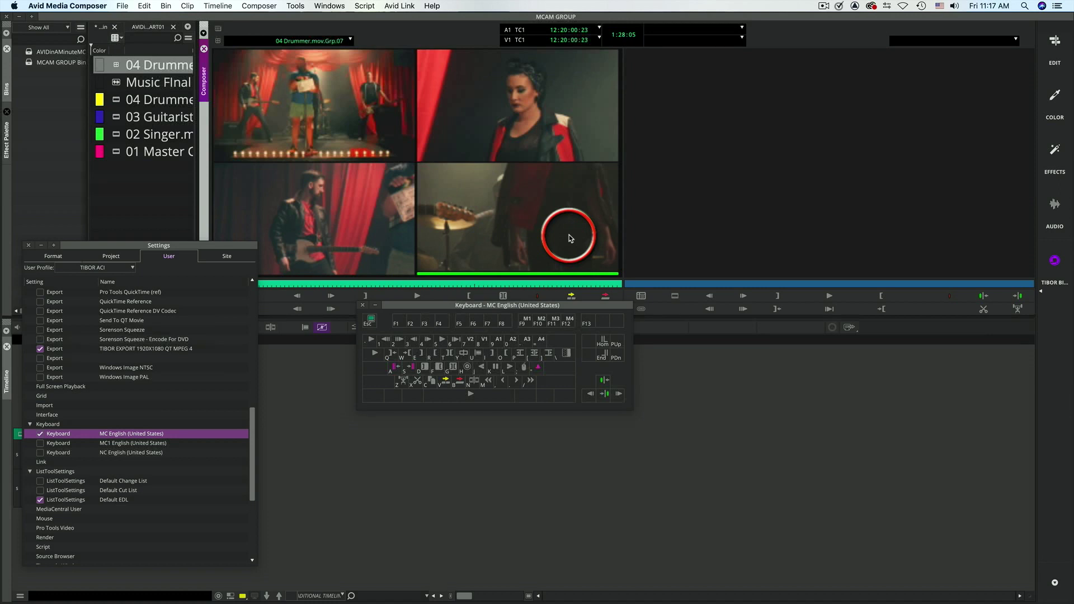
pyautogui.click(361, 306)
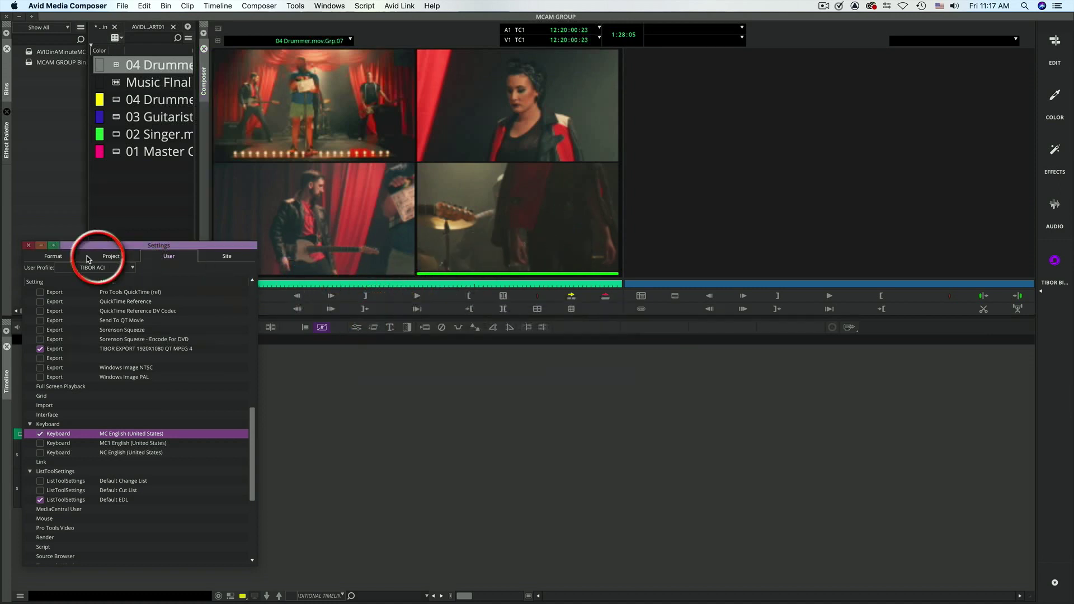
pyautogui.click(28, 246)
# - Make Master Camera the active angle and splice the group clip into a new sequence
pyautogui.click(307, 141)
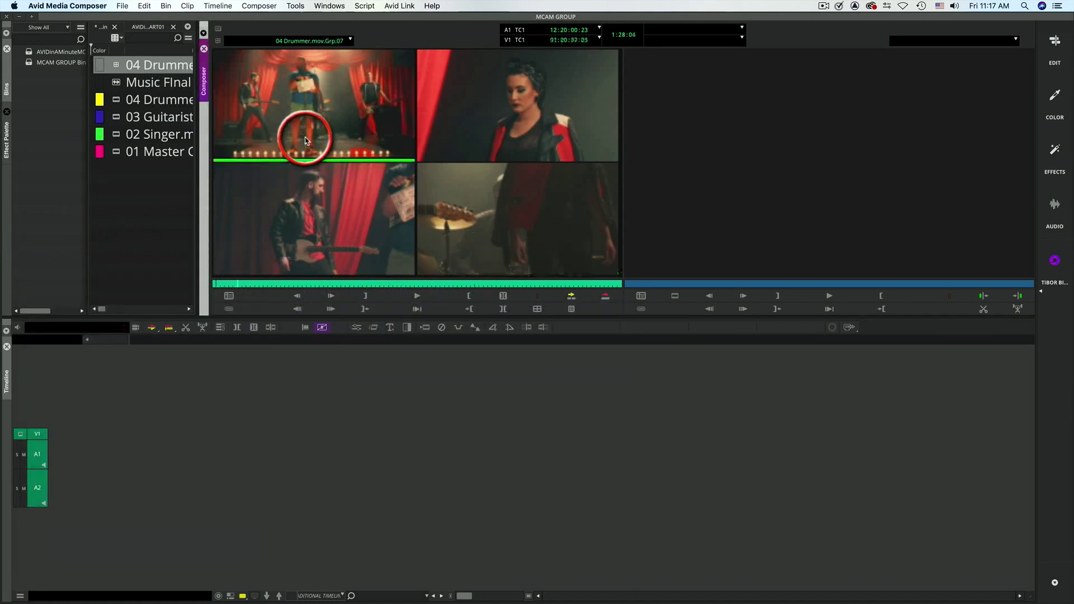
pyautogui.click(571, 297)
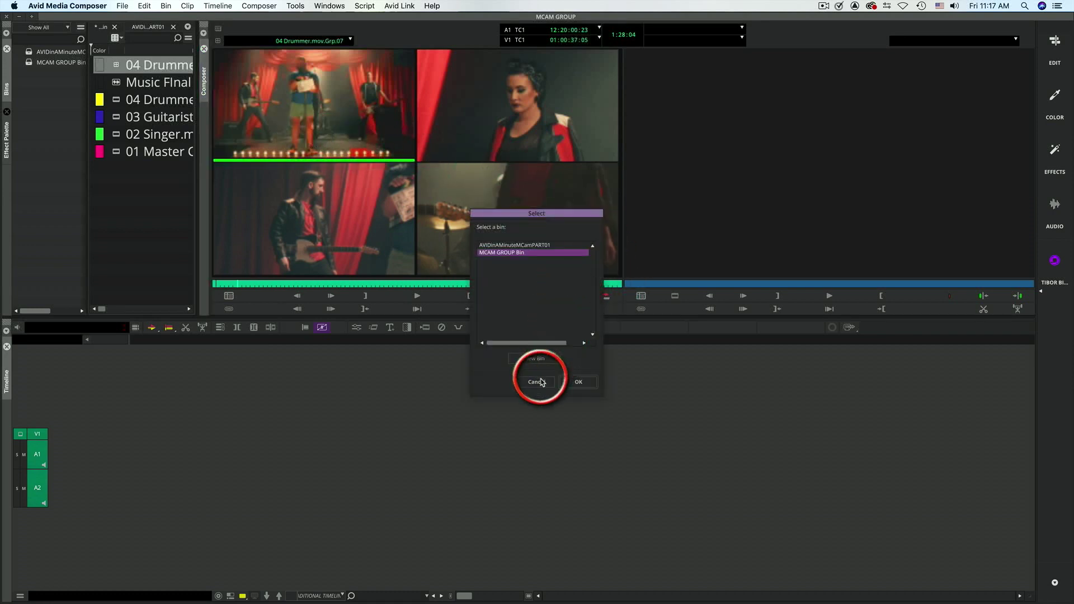
pyautogui.click(579, 383)
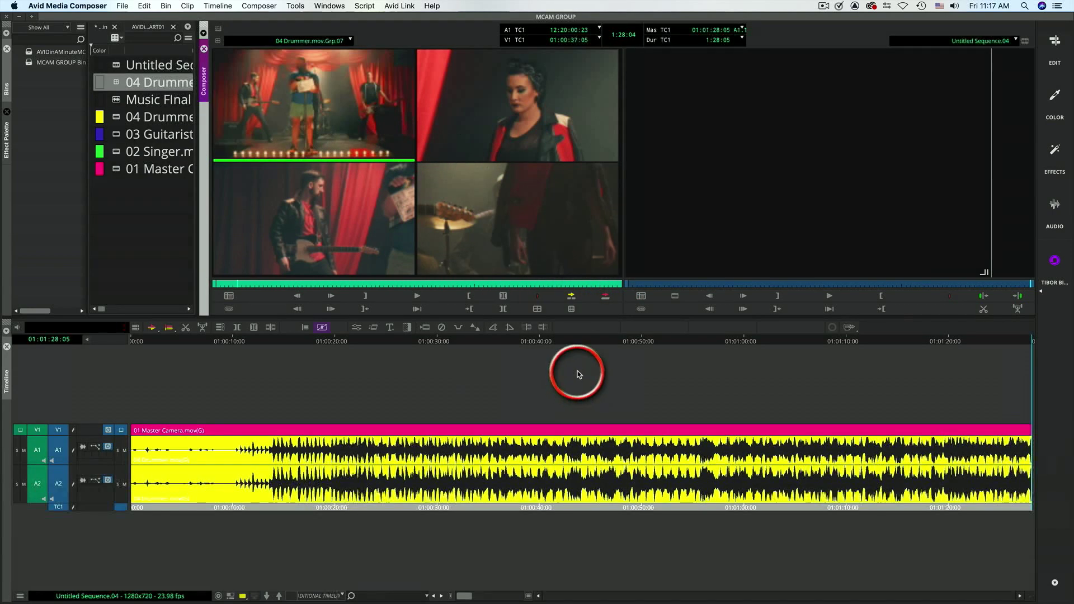
# - Mark an in point in the sequence at 01:00:13:16, just before the music beat starts
pyautogui.moveTo(768, 287); pyautogui.dragTo(691, 302)
pyautogui.press('super+]')
pyautogui.press('super+]')
pyautogui.press('super+]')
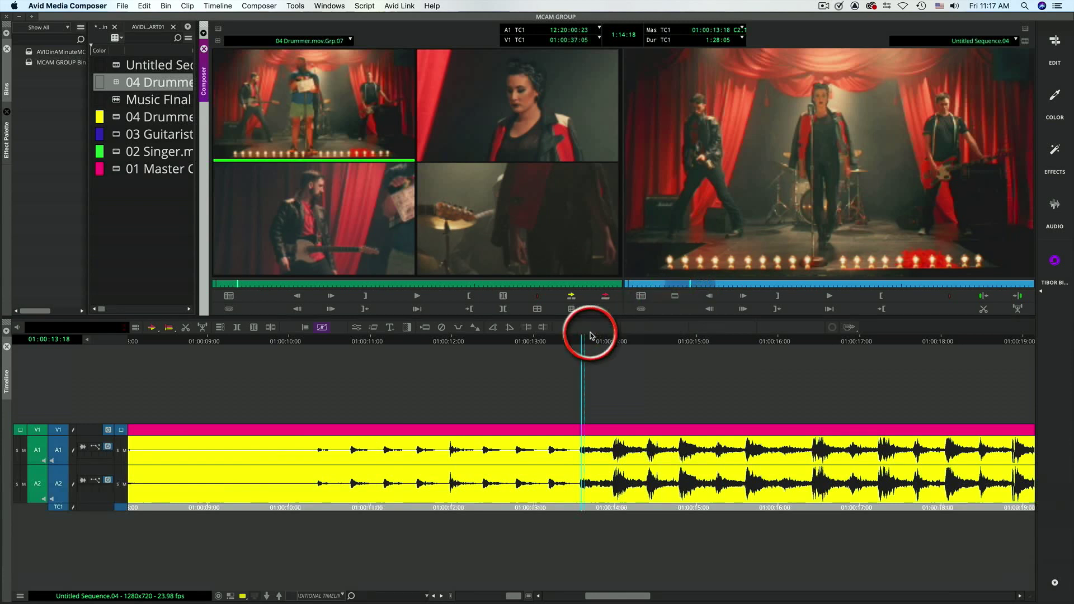
pyautogui.moveTo(586, 343)
pyautogui.mouseDown()
pyautogui.moveTo(572, 343)
pyautogui.moveTo(582, 345)
pyautogui.mouseUp()
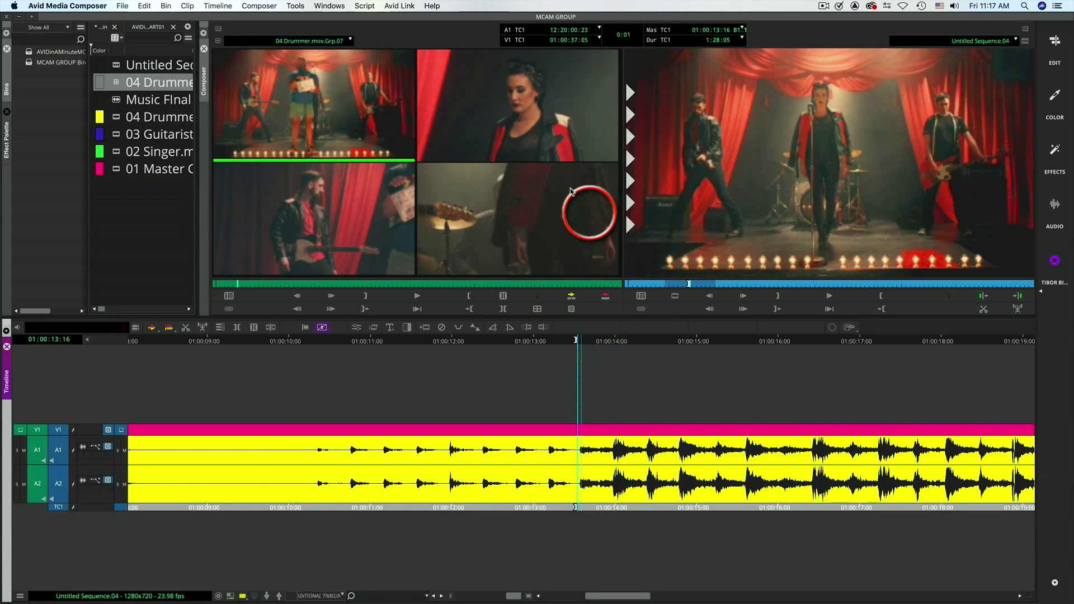
# - Clear the source monitor and load Music Final Mix.mov into it
pyautogui.click(324, 46)
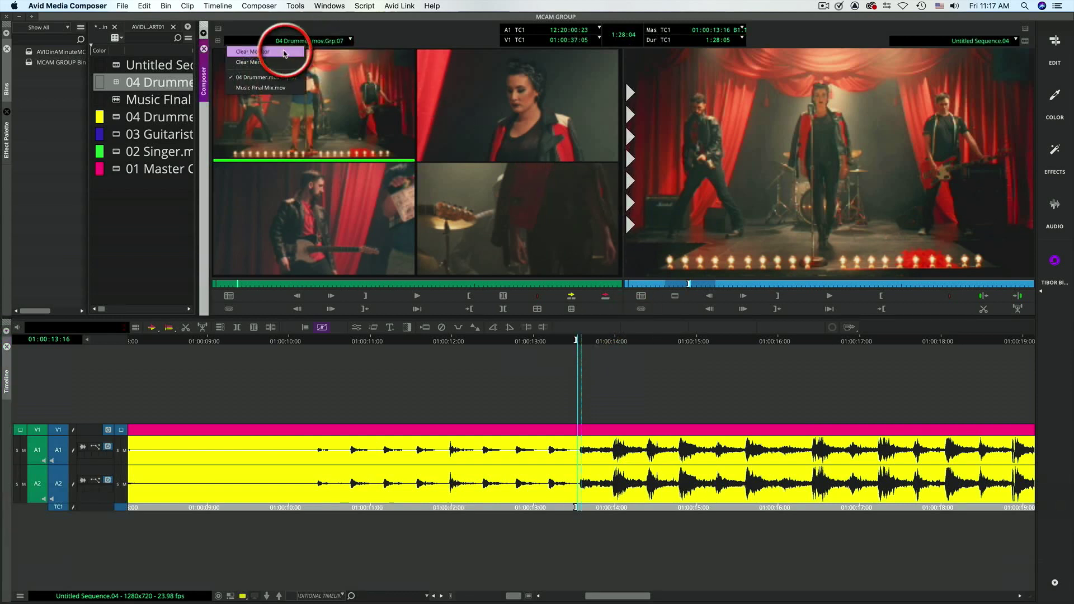
pyautogui.click(256, 58)
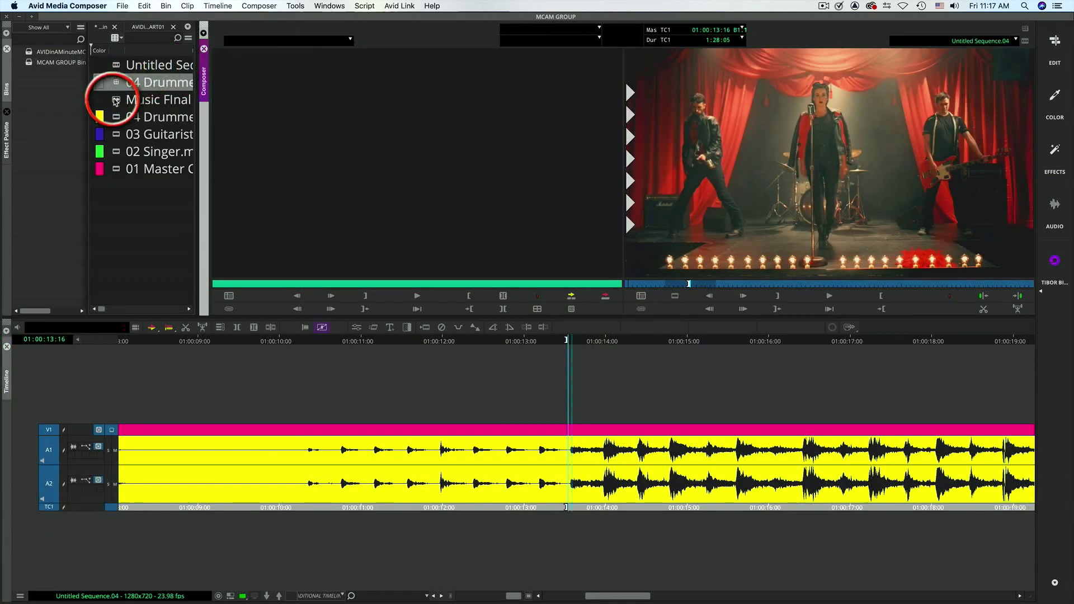
pyautogui.doubleClick(114, 100)
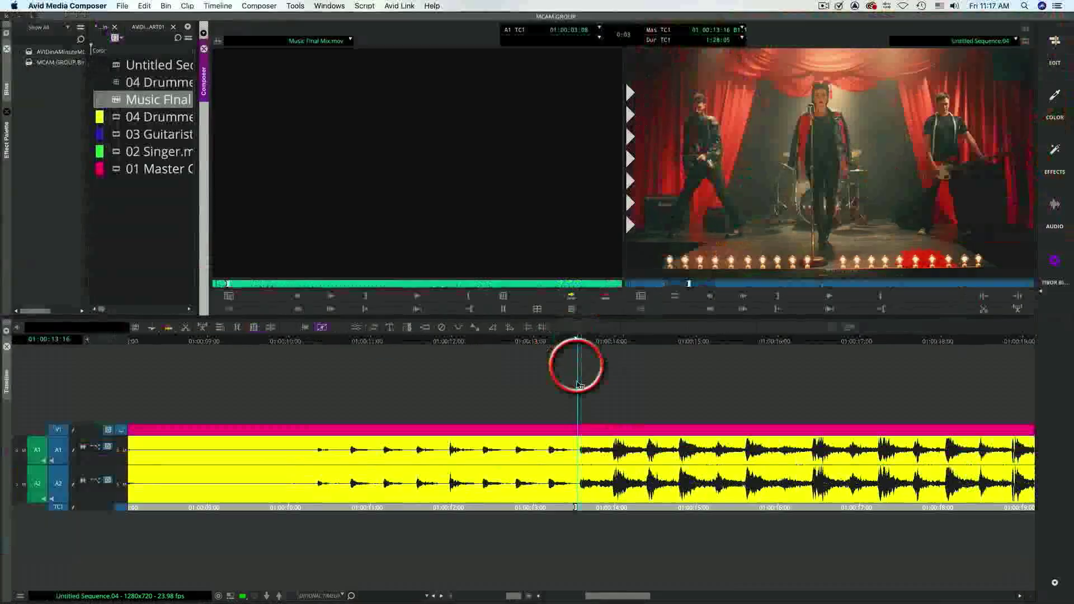
# - Add two new audio tracks, A3 and A4, to the sequence
pyautogui.click(406, 392)
pyautogui.press('super+u')
pyautogui.press('super+u')
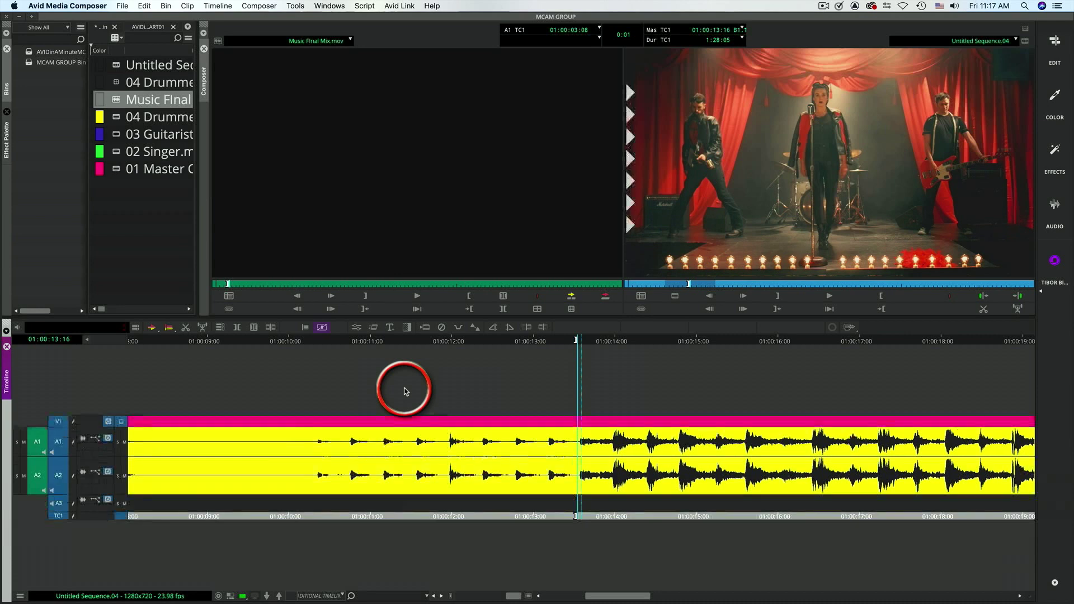
# - Patch the music's audio to tracks A3 and A4 and overwrite it into the sequence from the in point
pyautogui.click(65, 472)
pyautogui.click(60, 441)
pyautogui.click(582, 332)
pyautogui.click(606, 299)
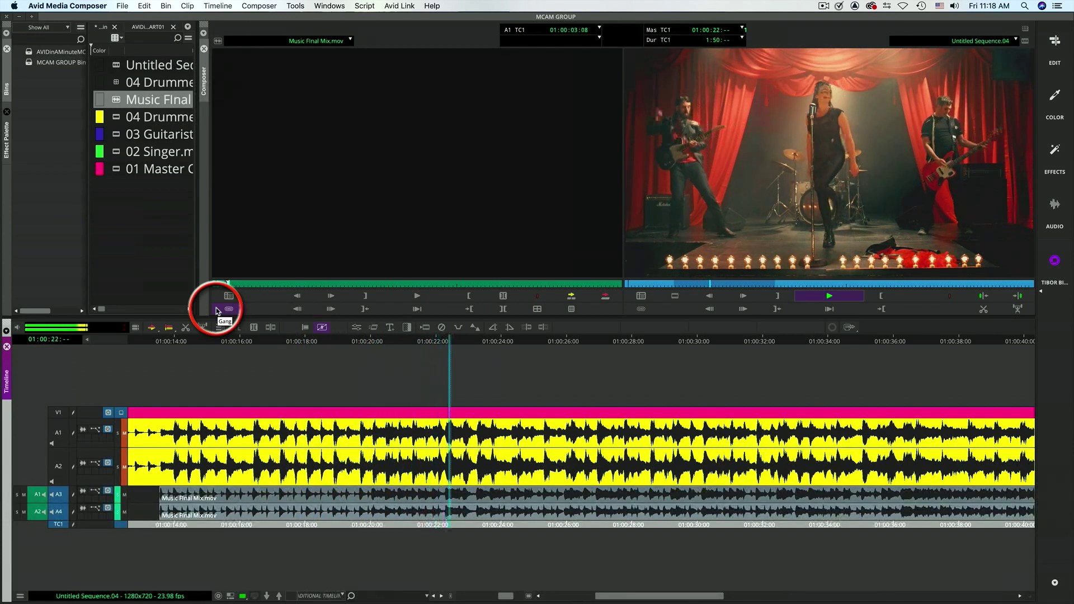
# - Turn on MultiCamera Mode and select all tracks of the sequence
pyautogui.click(296, 92)
pyautogui.click(265, 7)
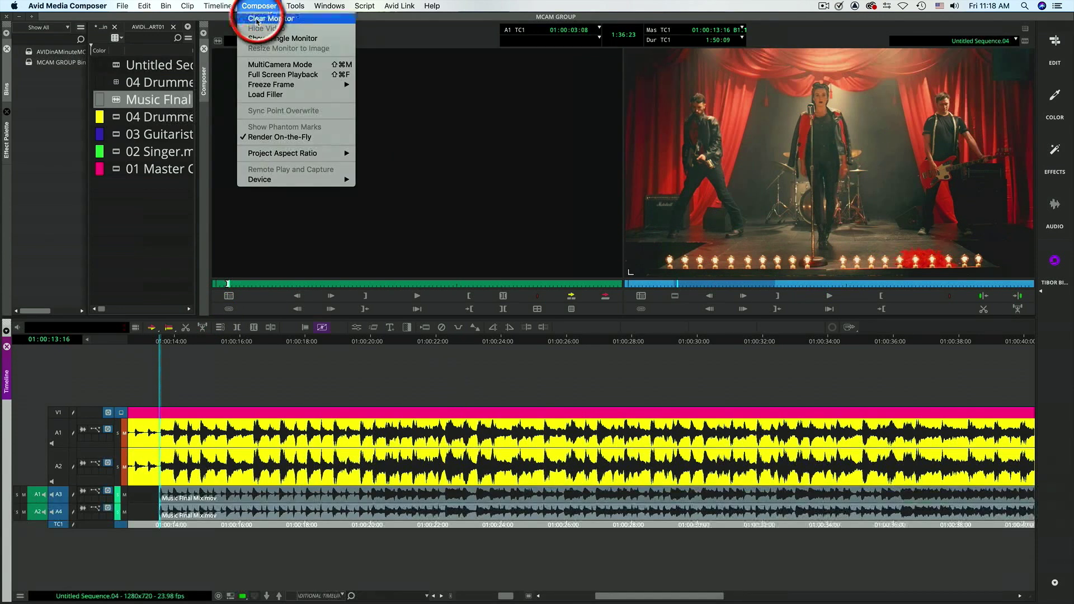
pyautogui.click(256, 66)
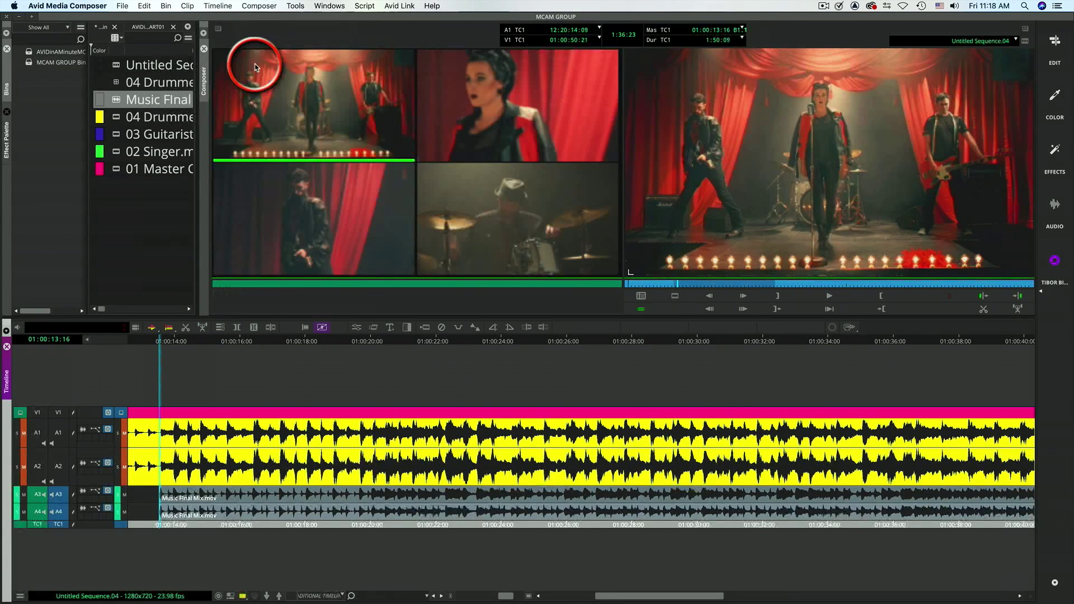
pyautogui.press('super+a')
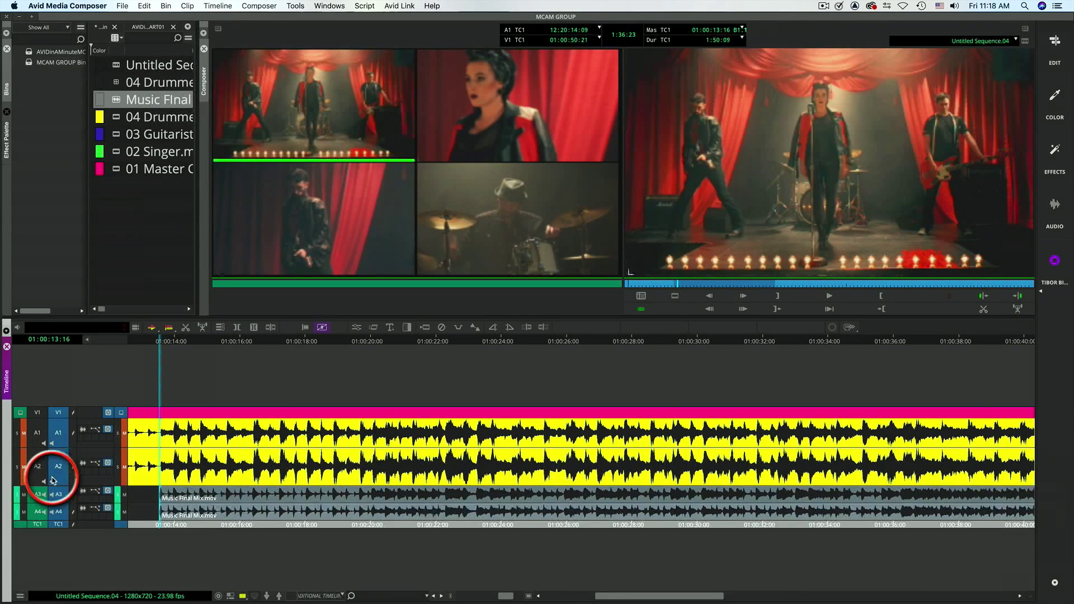
# - Play from about 01:00:13:00 and cut live: singer, guitarist, master, drummer, guitarist, singer, guitarist, singer, master, guitarist, drummer
pyautogui.moveTo(675, 287); pyautogui.dragTo(677, 291)
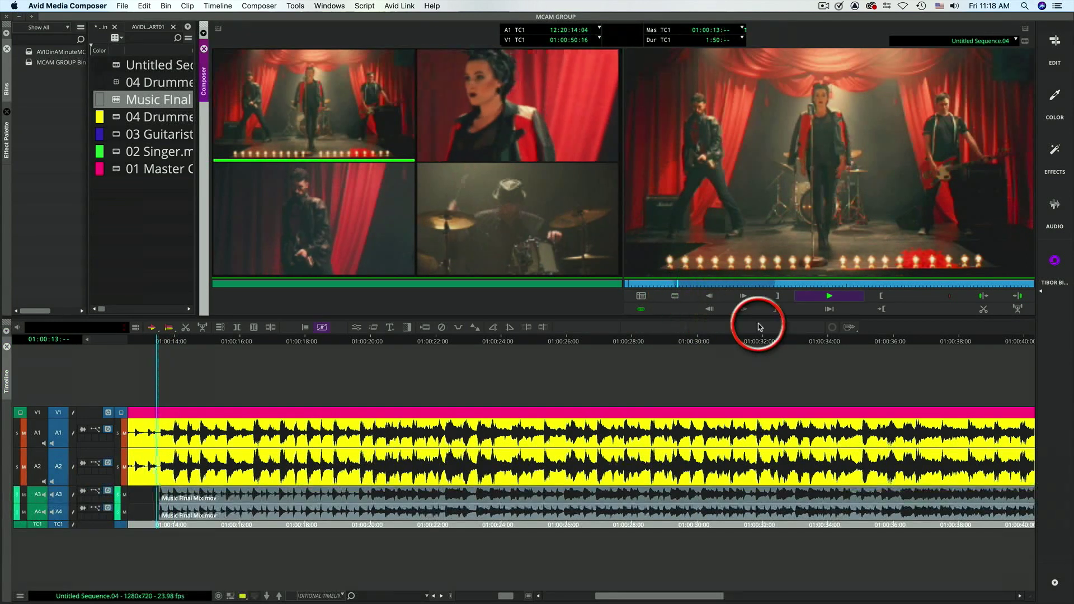
pyautogui.press('space')
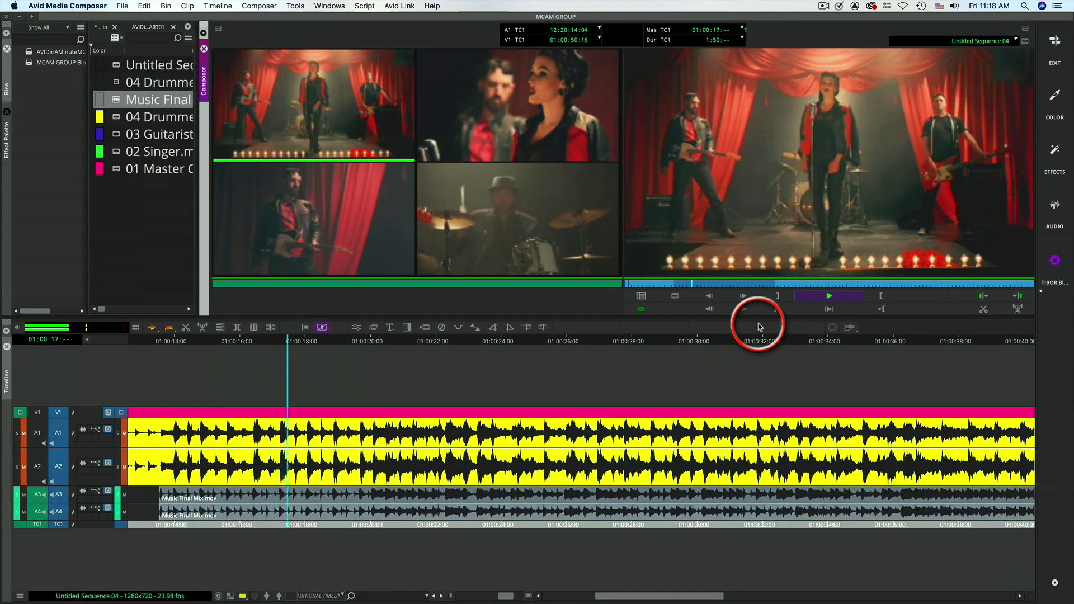
pyautogui.press('F10')
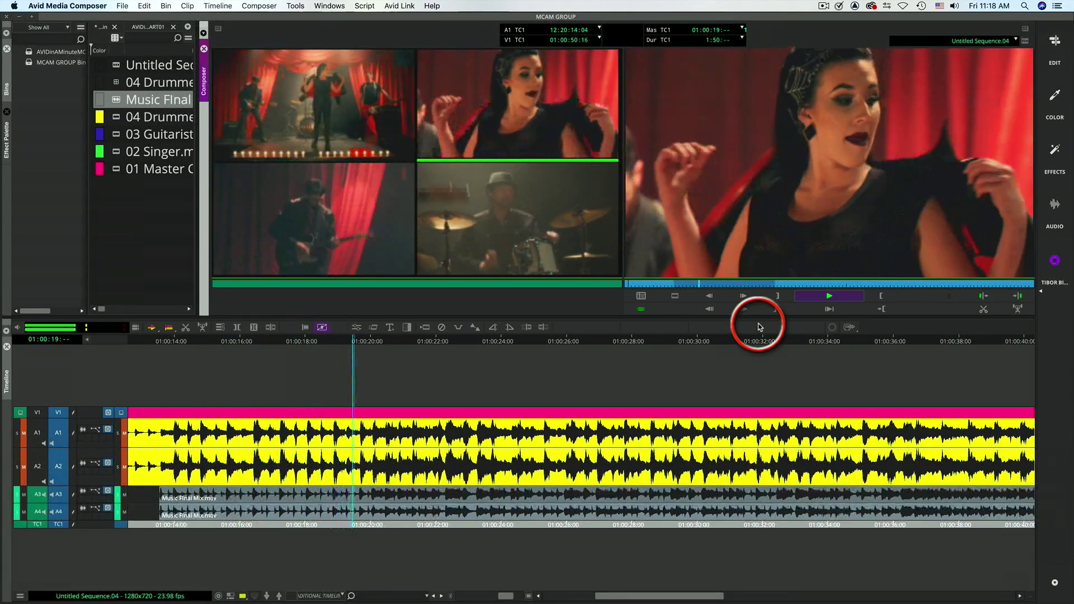
pyautogui.press('F11')
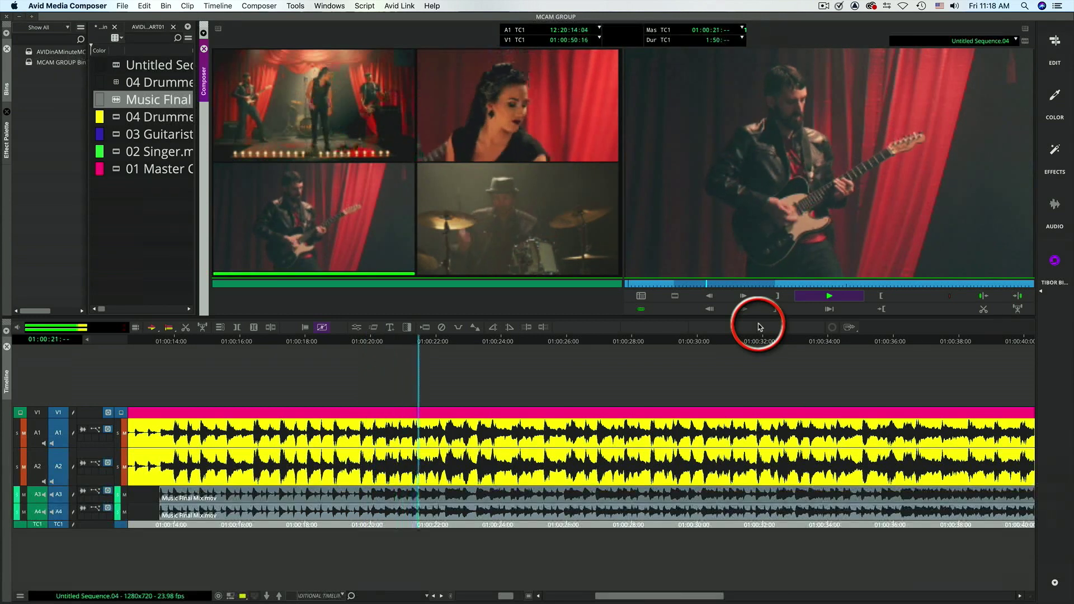
pyautogui.press('F9')
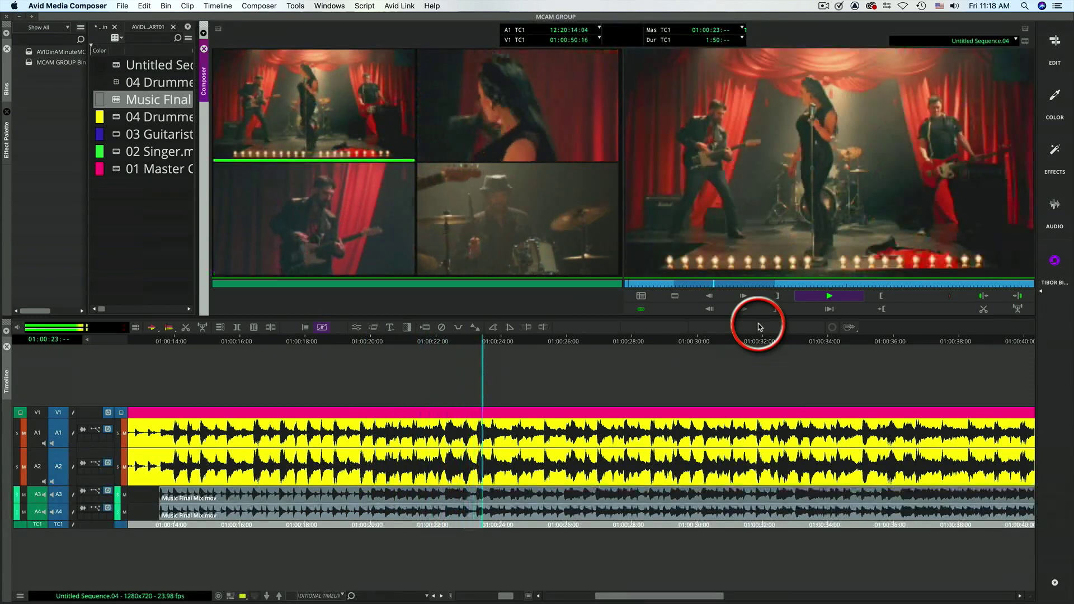
pyautogui.press('F12')
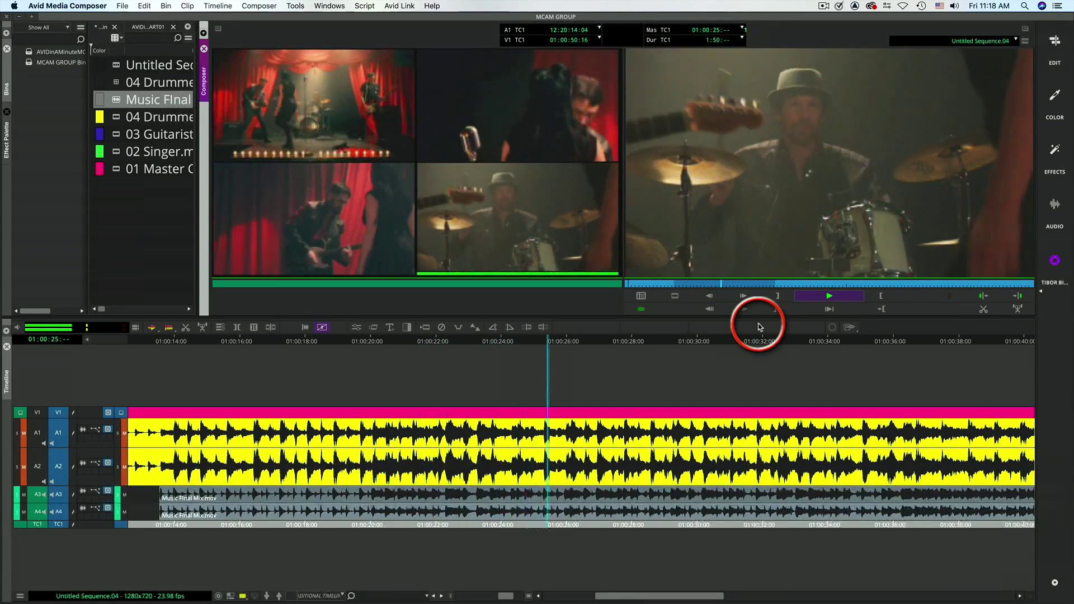
pyautogui.press('F11')
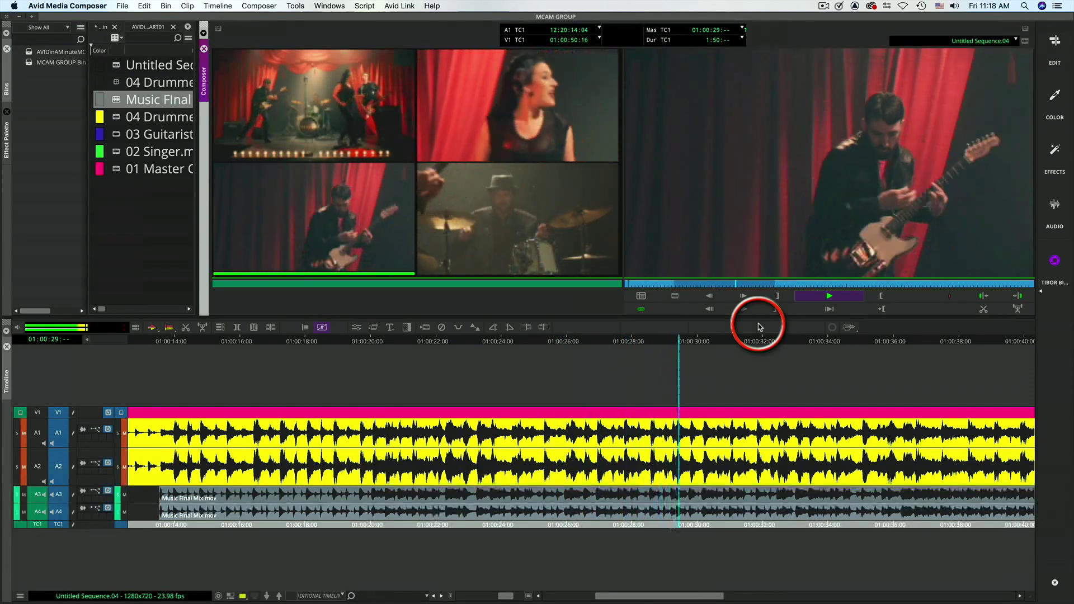
pyautogui.press('F10')
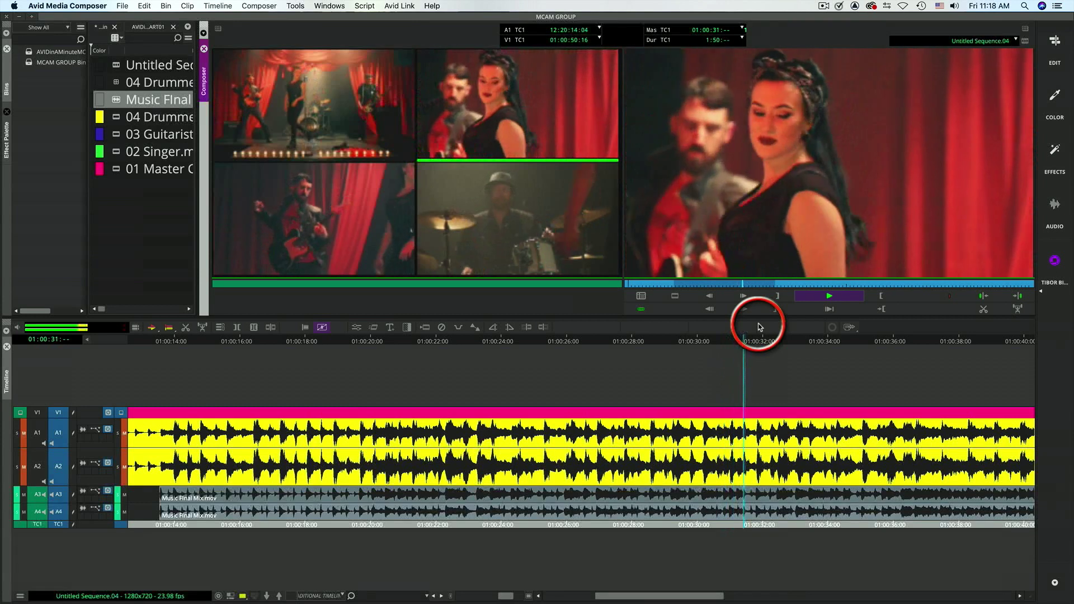
pyautogui.press('F11')
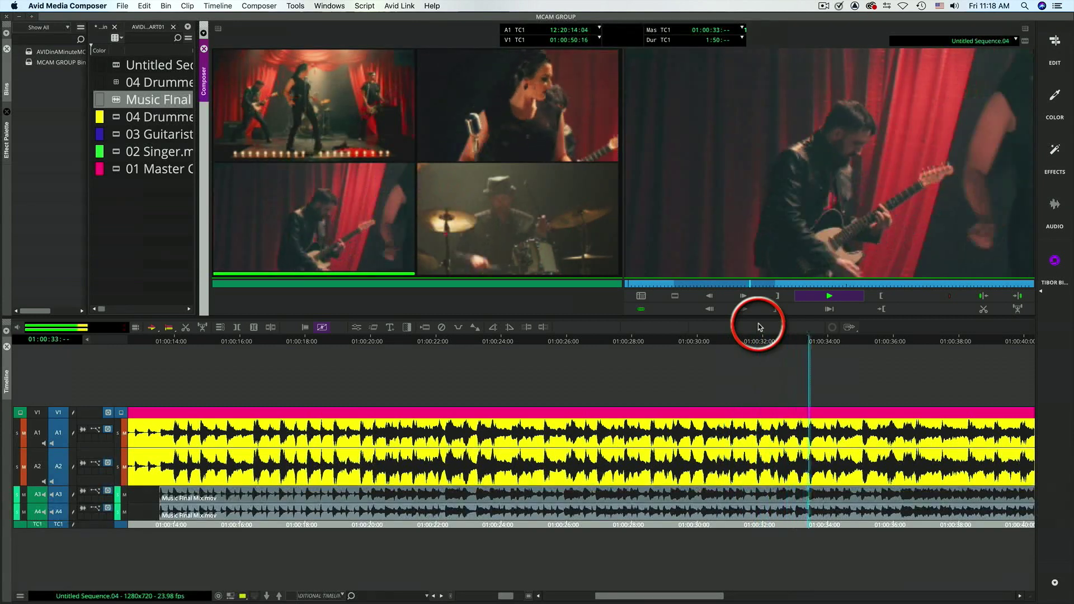
pyautogui.press('F10')
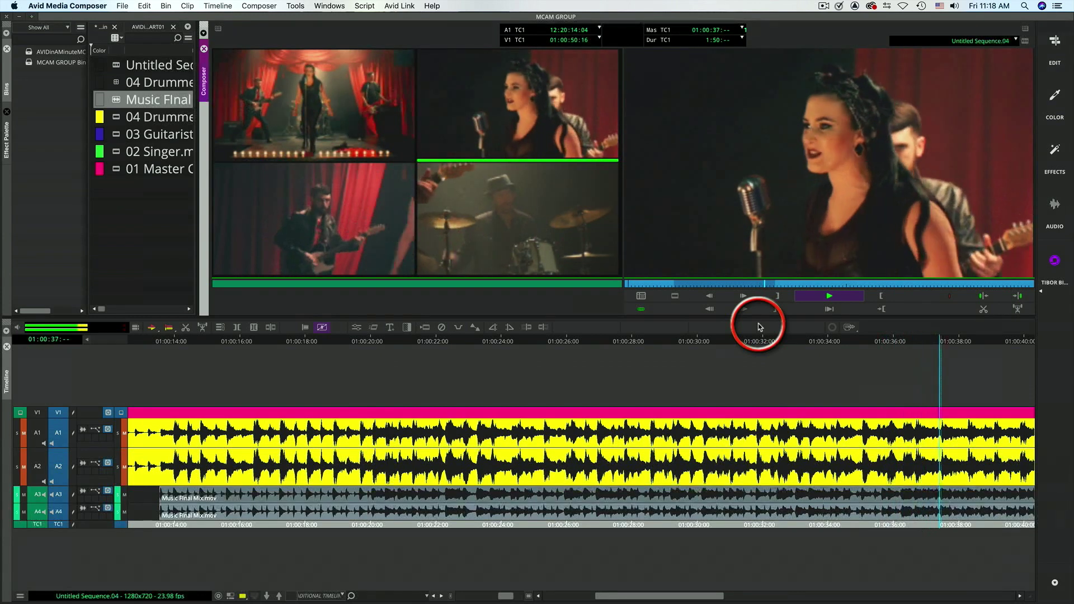
pyautogui.press('F9')
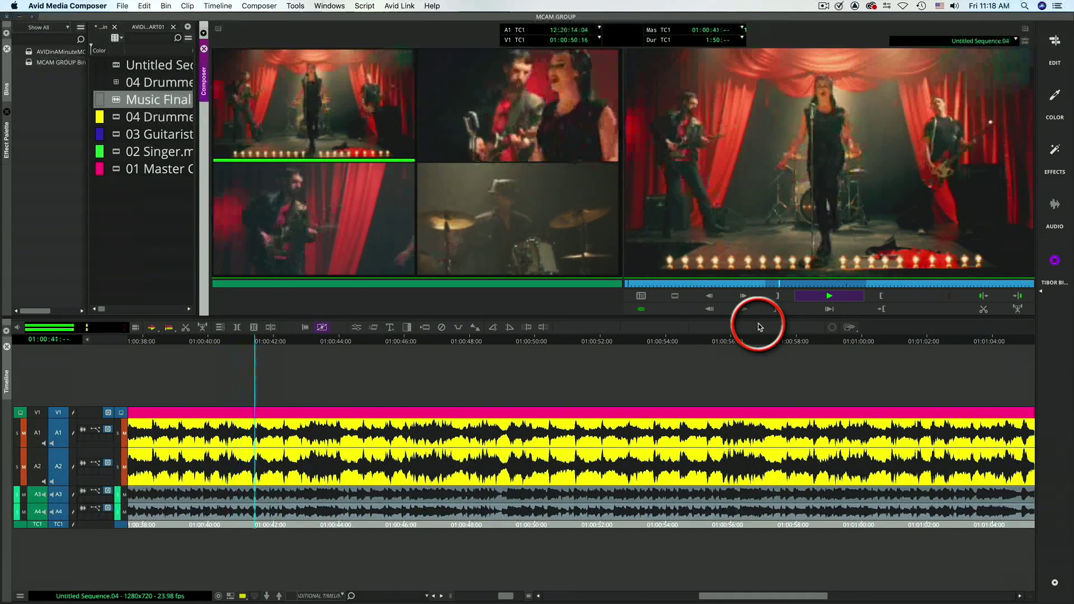
pyautogui.press('F11')
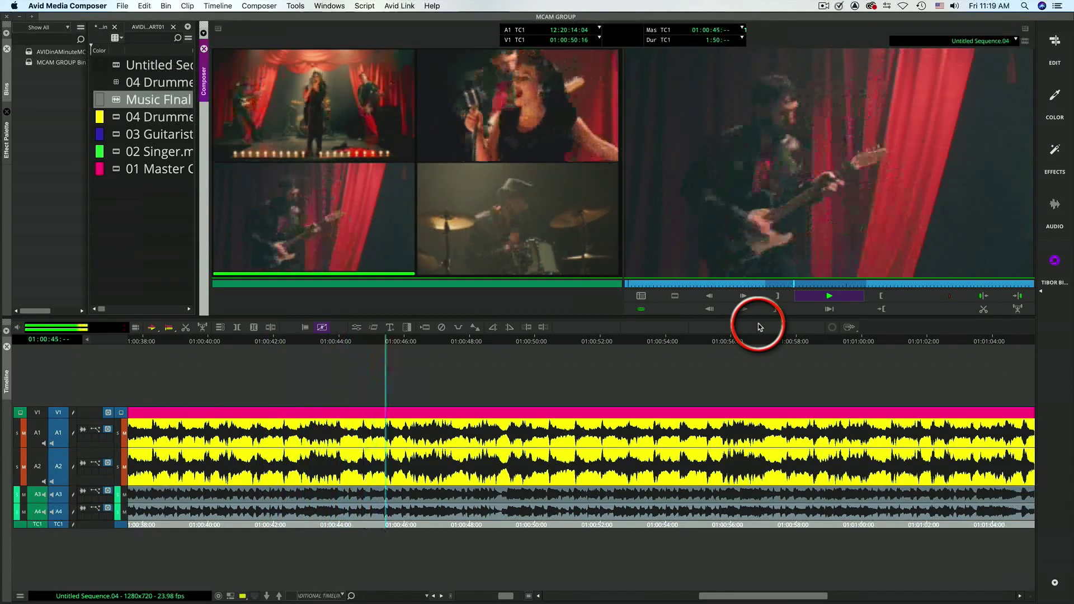
pyautogui.press('F12')
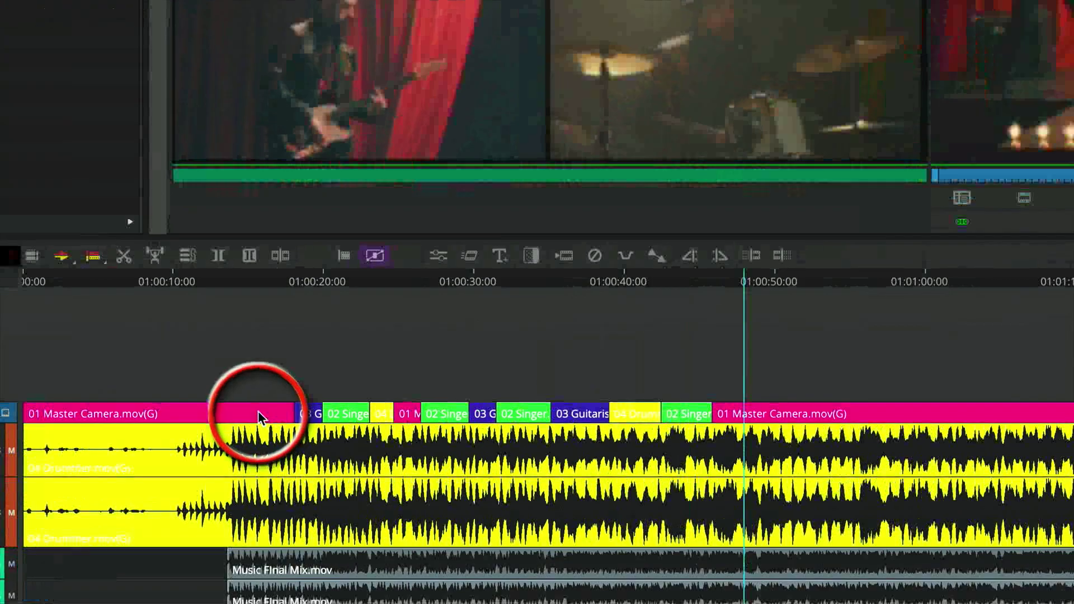
# - Switch the opening video segment's camera angle to 02 Singer.mov, and return it to 01 Master Camera.mov
pyautogui.rightClick(259, 417)
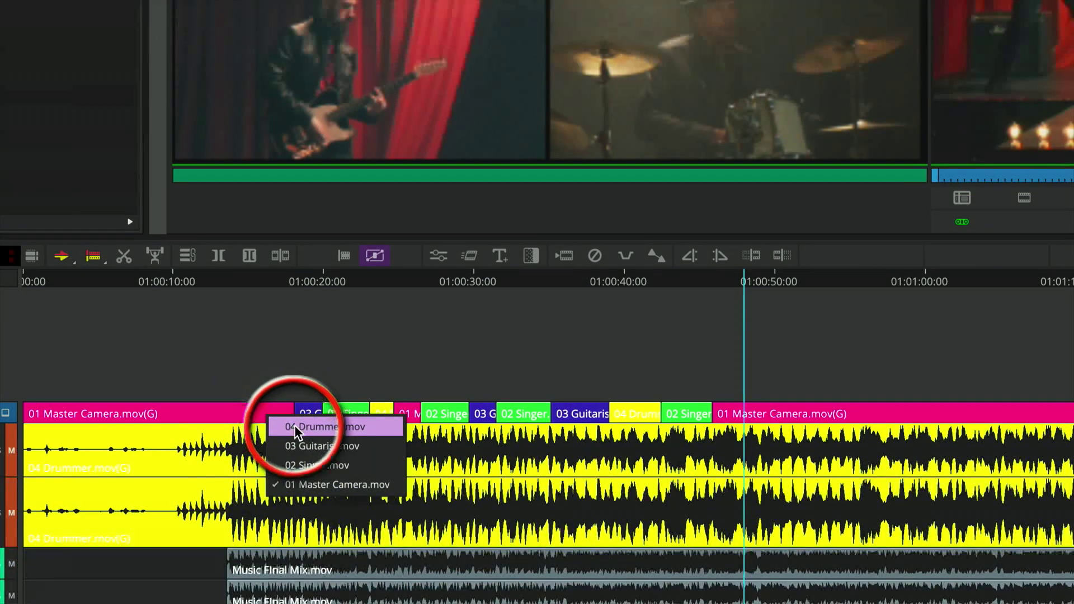
pyautogui.click(296, 465)
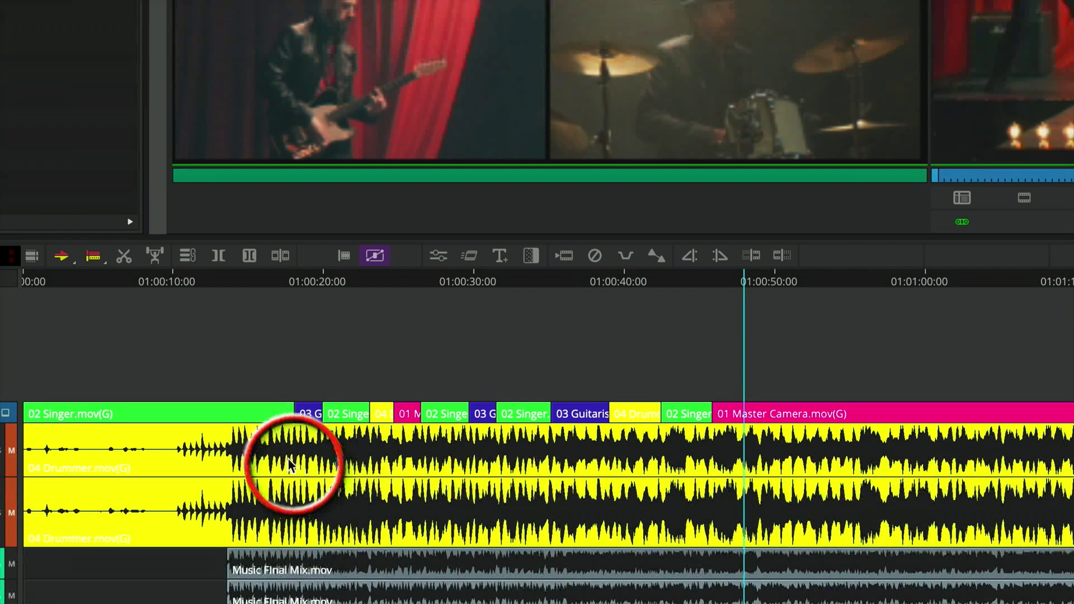
pyautogui.rightClick(259, 413)
pyautogui.click(293, 481)
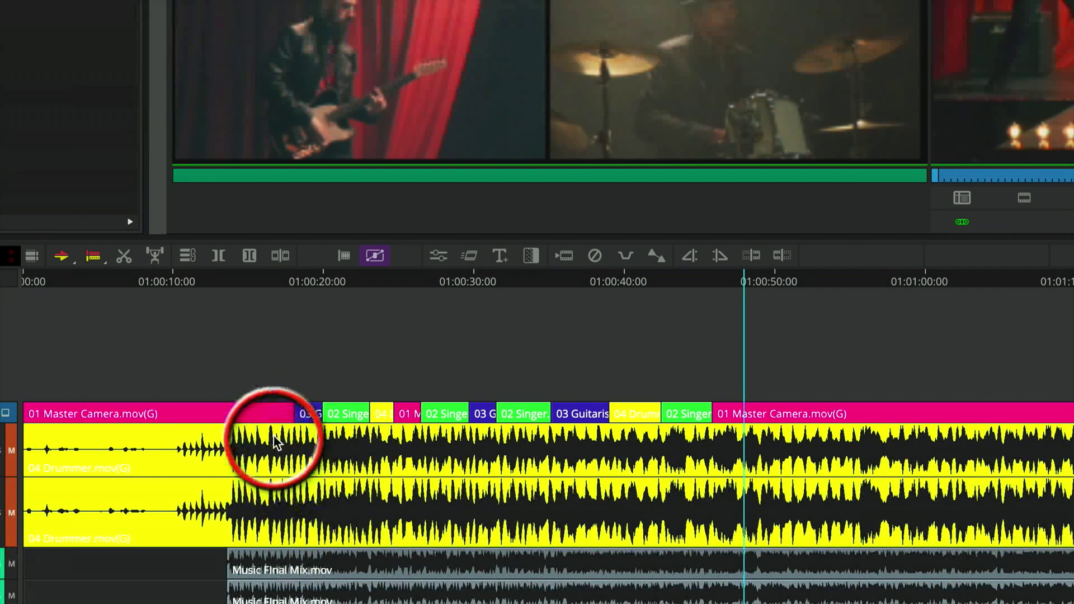
# - Switch the opening video segment's camera angle to 04 Drummer.mov
pyautogui.rightClick(259, 415)
pyautogui.click(286, 428)
# - Open the active MC English (United States) keyboard settings, examine which function keys the camera angles M1 to M4 use, and close them
pyautogui.click(84, 6)
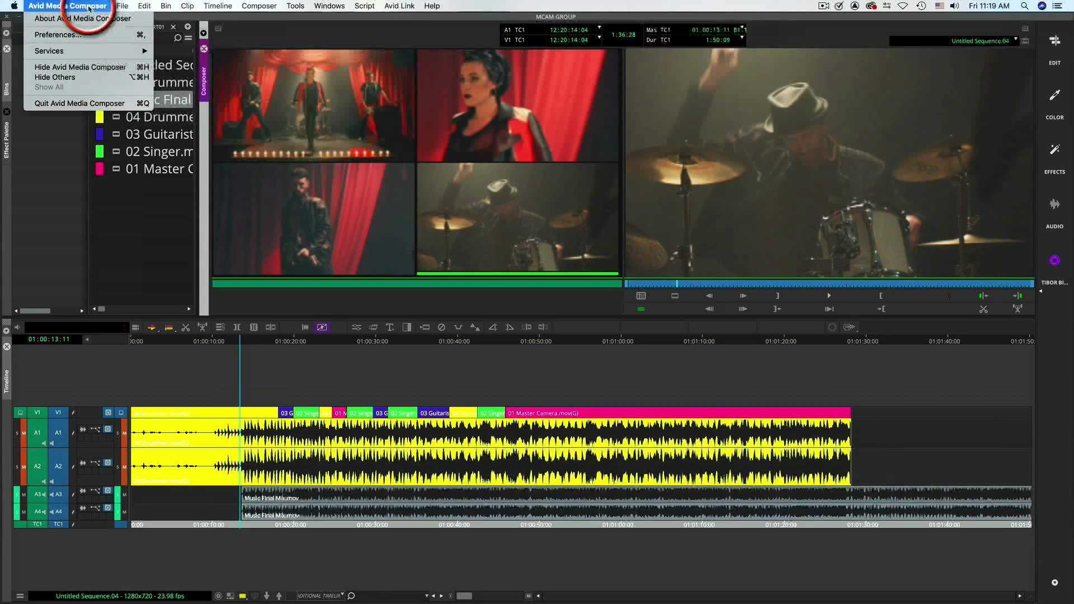
pyautogui.click(57, 34)
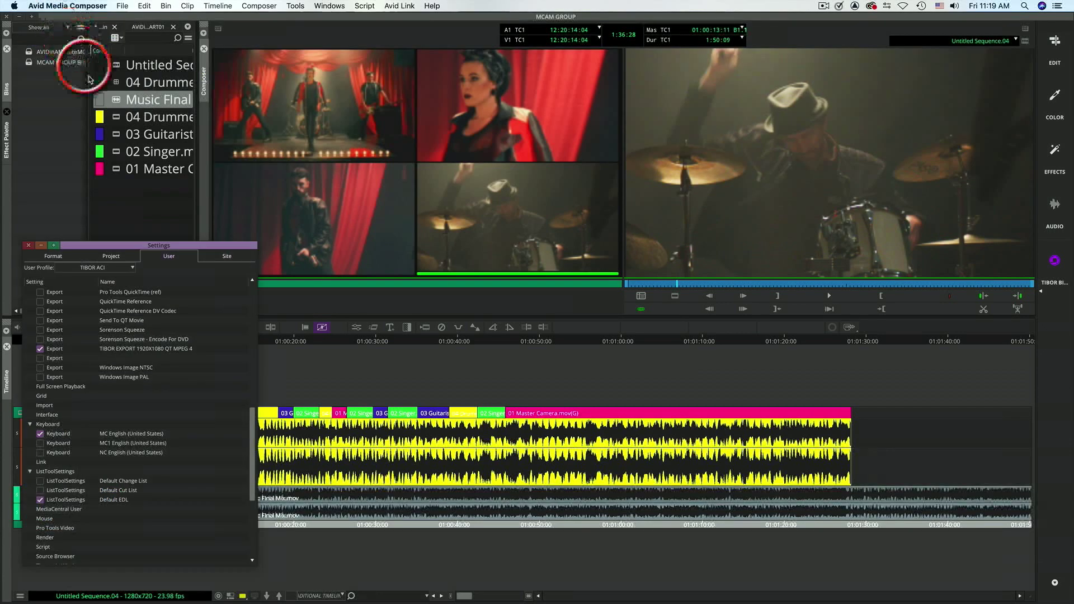
pyautogui.click(55, 435)
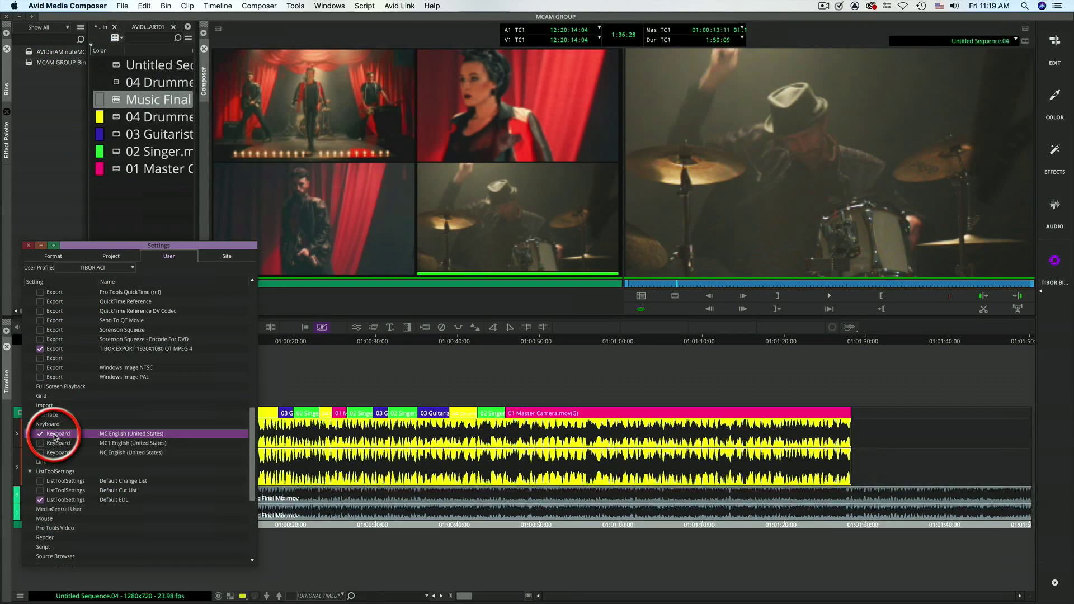
pyautogui.doubleClick(55, 435)
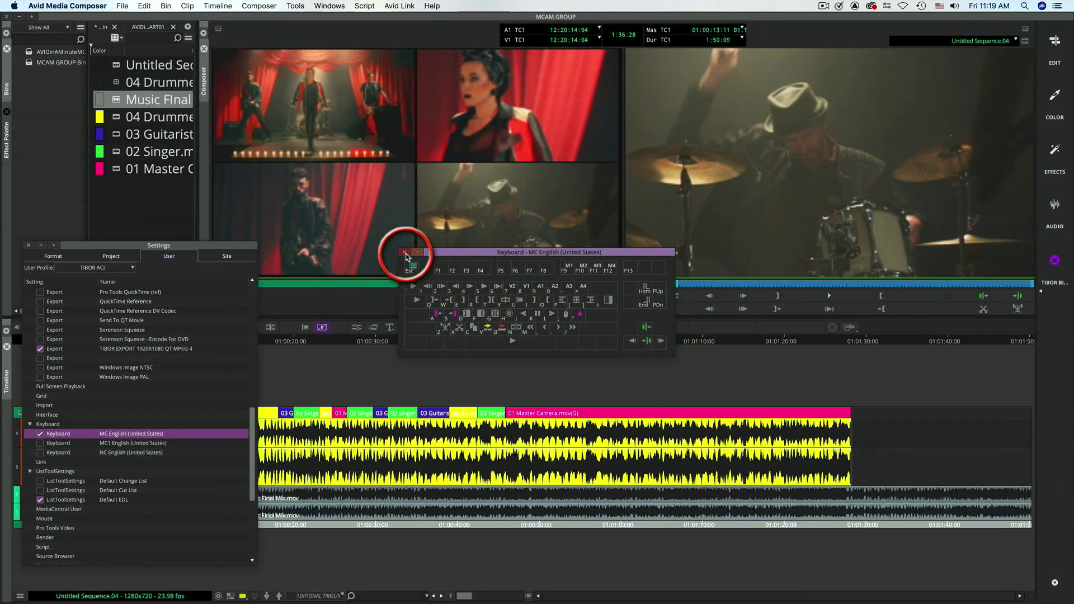
pyautogui.click(406, 253)
pyautogui.click(31, 246)
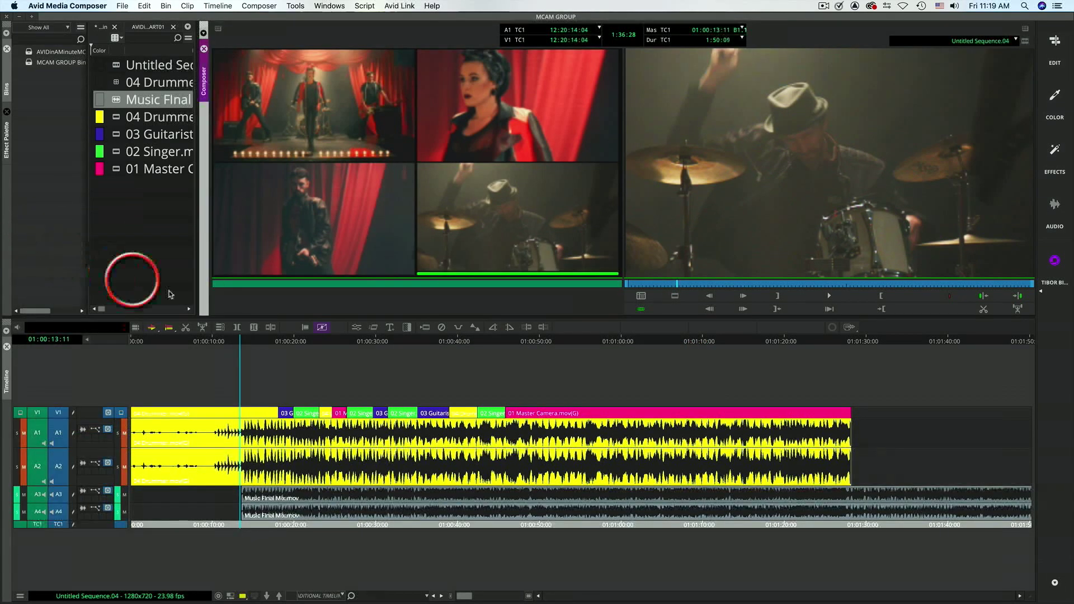
# - Park in the singer segment at 01:00:21:20 and cycle its picture through the group's four camera angles
pyautogui.moveTo(253, 347); pyautogui.dragTo(305, 353)
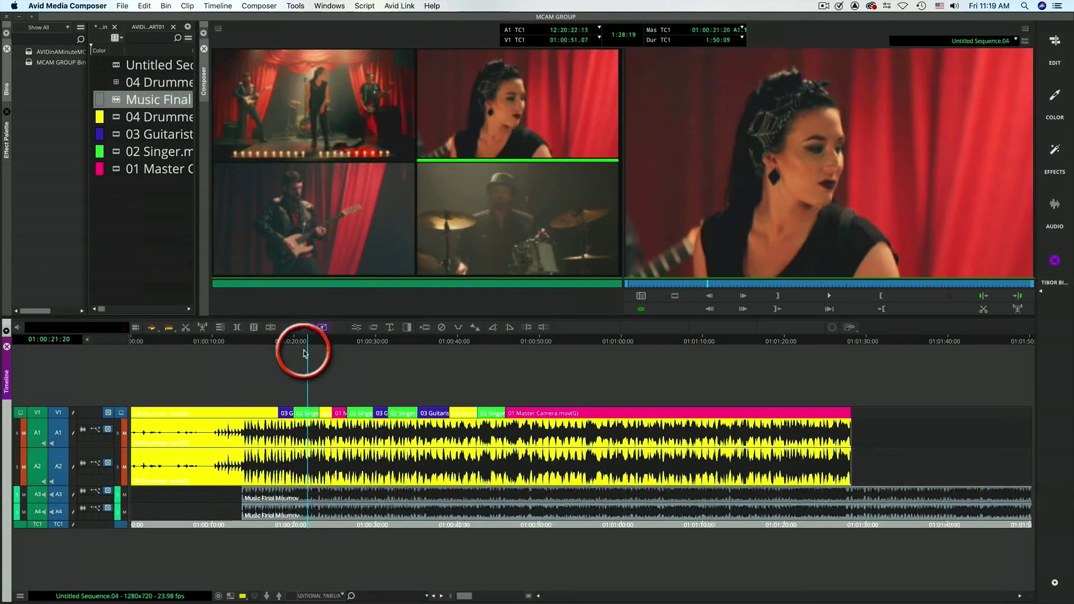
pyautogui.press('Down')
pyautogui.press('Down')
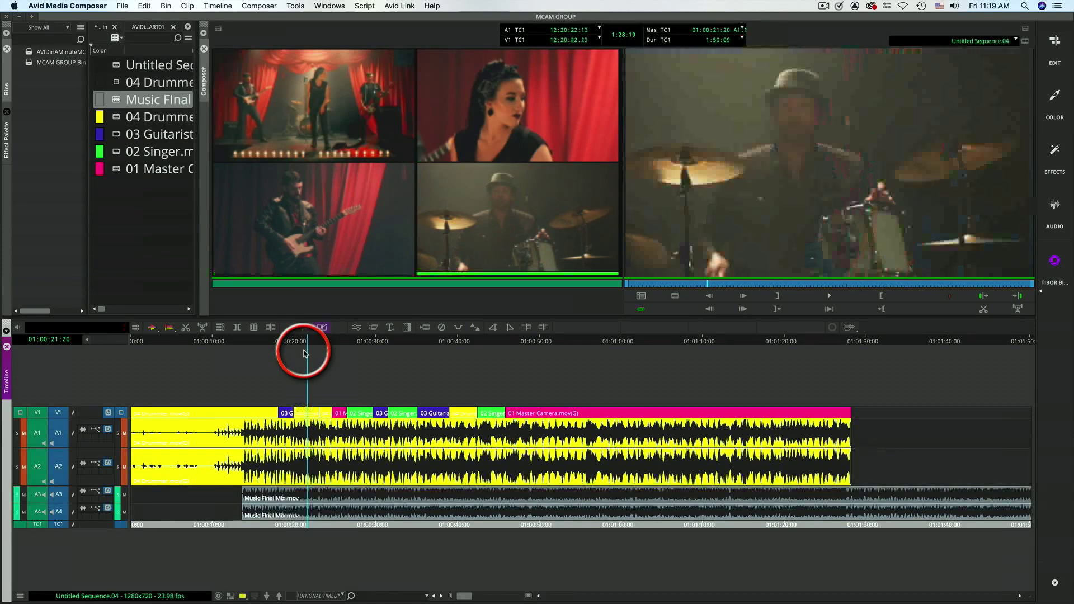
pyautogui.press('Down')
pyautogui.press('Down')
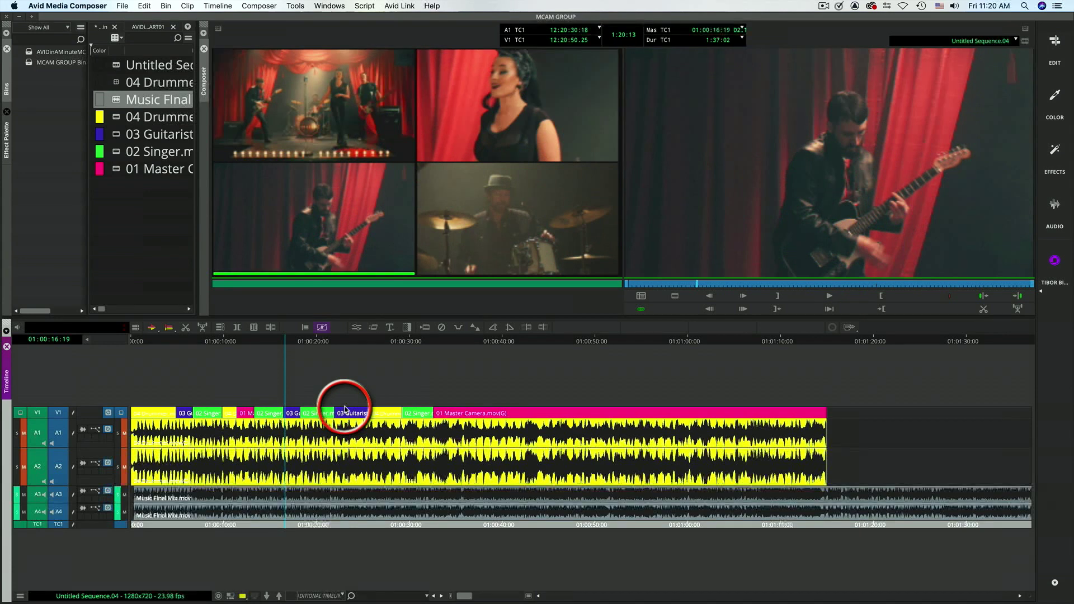
# - Trim the cut from the singer segment to the guitarist segment near 01:00:16:14 on both sides, and leave trim mode
pyautogui.click(284, 414)
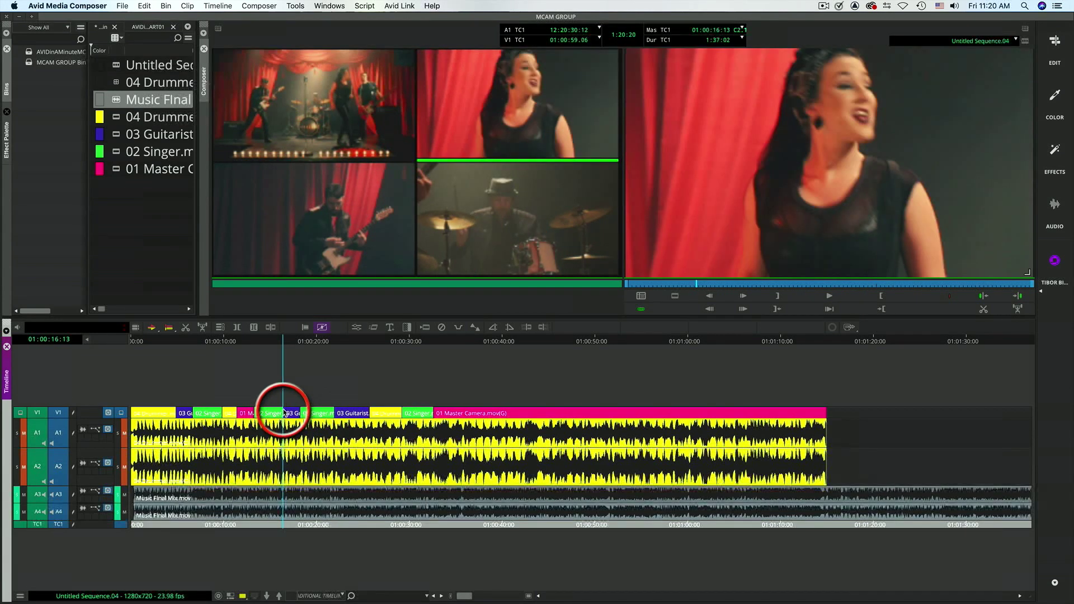
pyautogui.press('u')
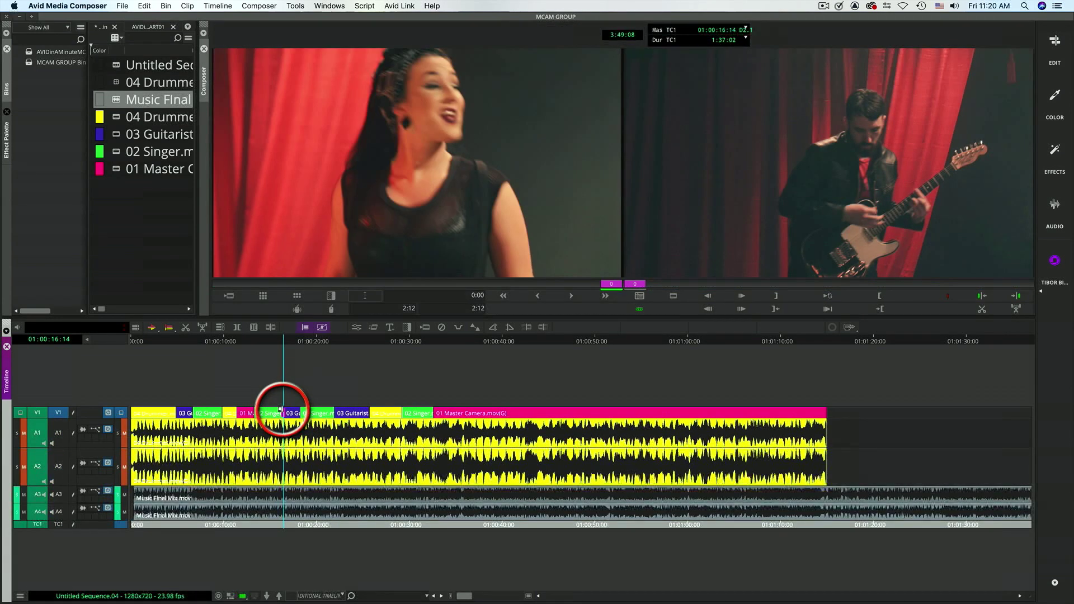
pyautogui.moveTo(282, 412); pyautogui.dragTo(284, 416)
pyautogui.press('u')
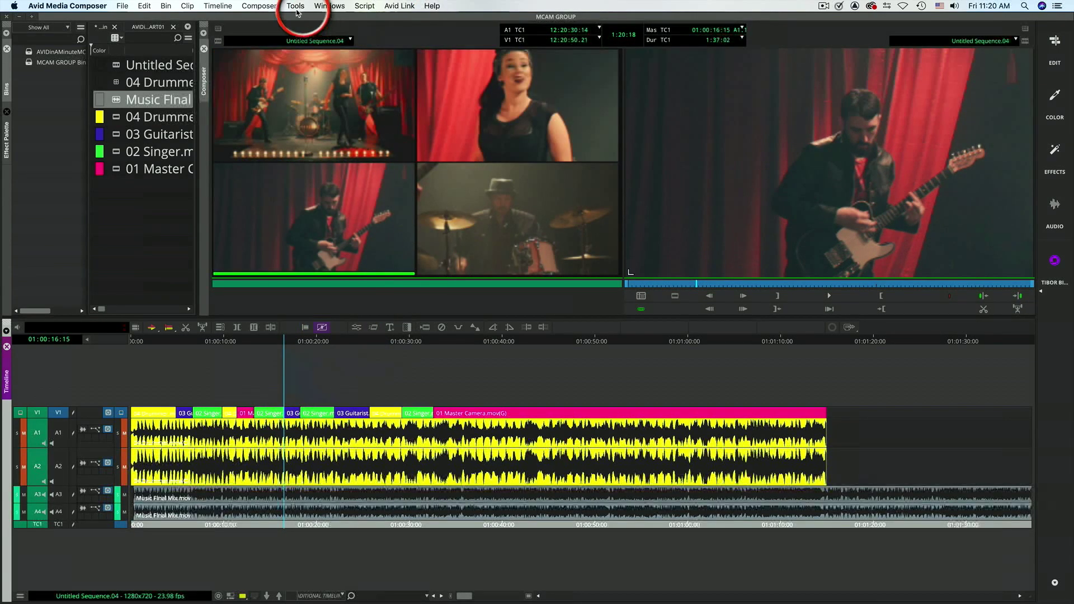
# - Turn off MultiCamera Mode and switch the timeline's video quality to the green setting
pyautogui.click(274, 7)
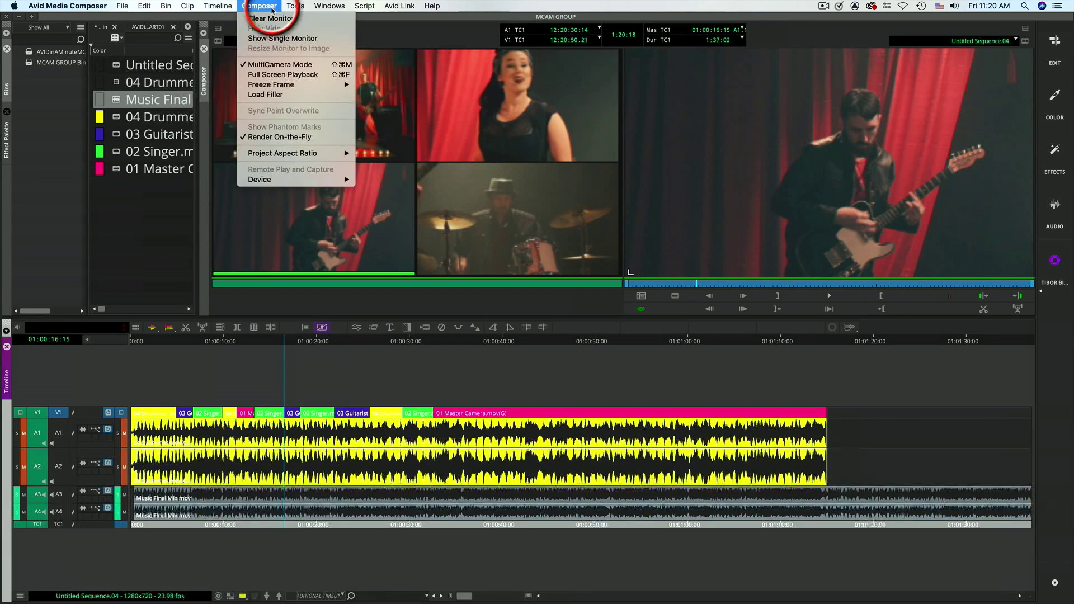
pyautogui.click(281, 74)
pyautogui.click(251, 597)
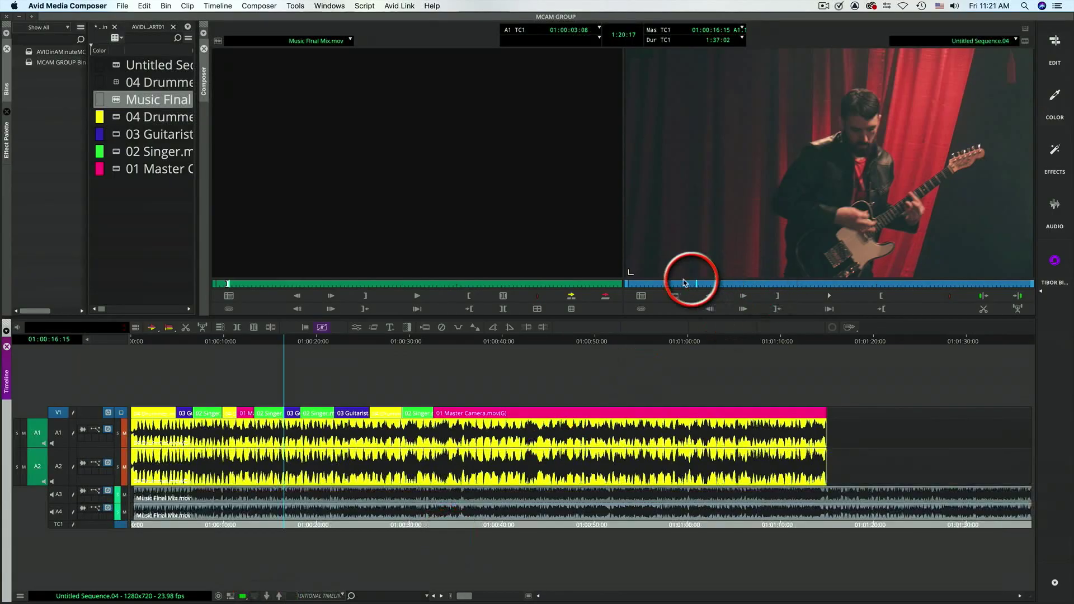
# - Return to the sequence start, play back the edit to review the camera cuts, and scrub on to about 01:00:19
pyautogui.moveTo(685, 282); pyautogui.dragTo(626, 312)
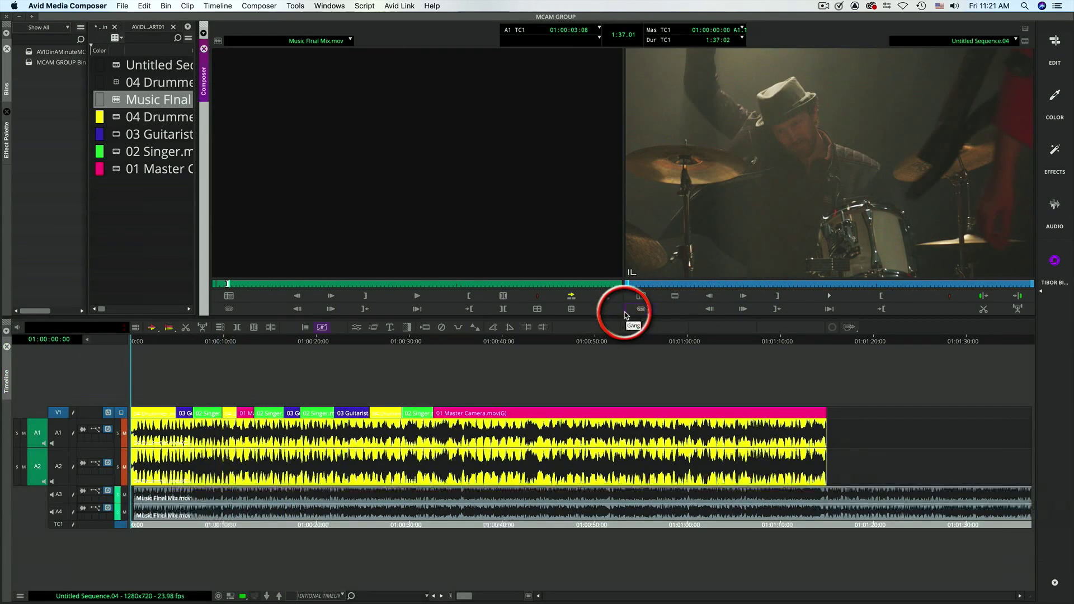
pyautogui.click(163, 345)
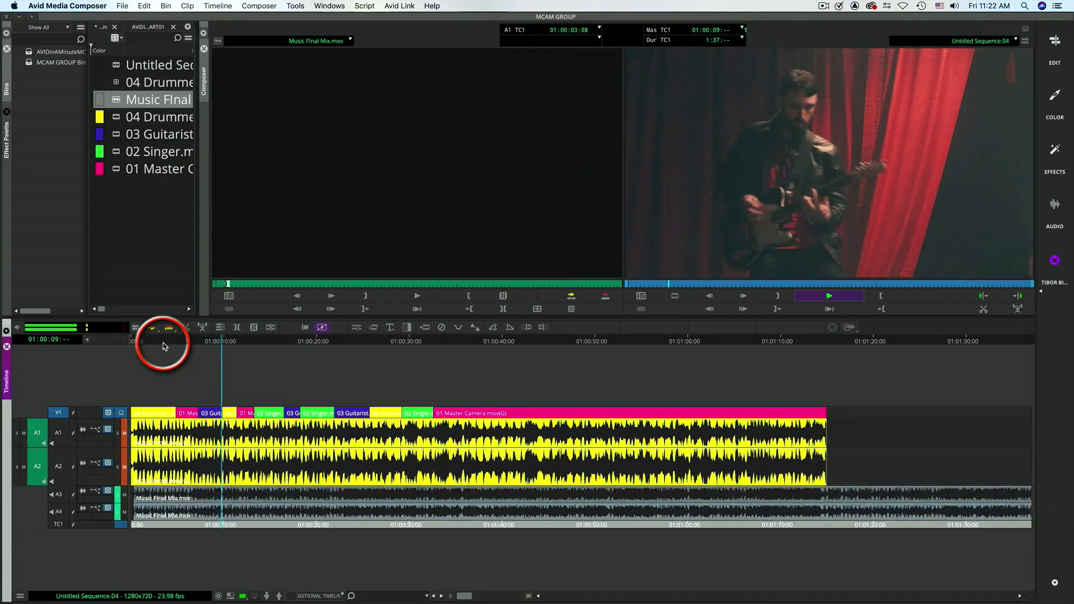
pyautogui.press('space')
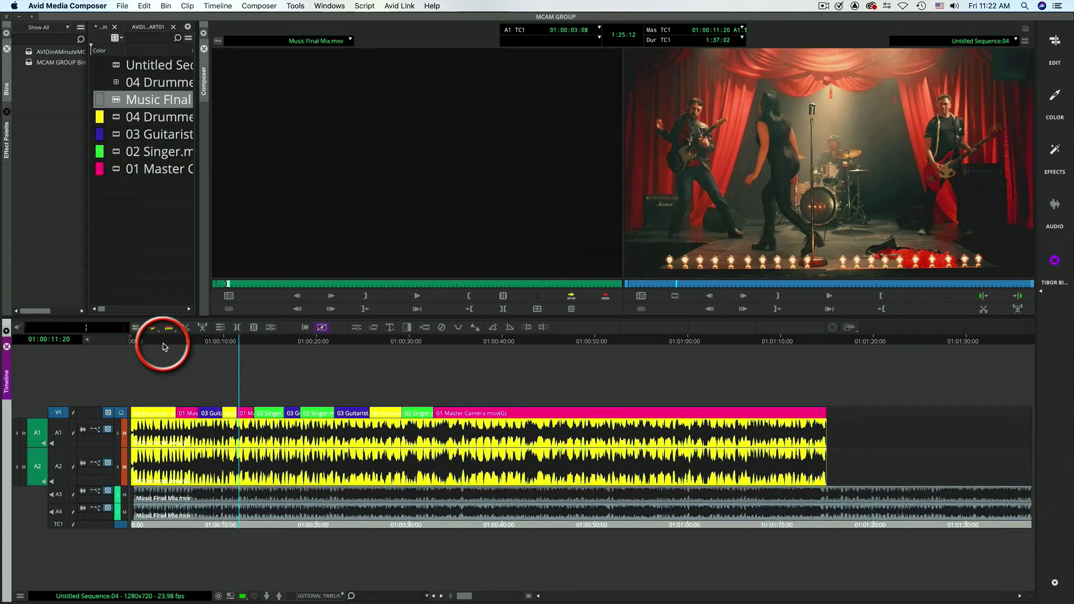
pyautogui.moveTo(695, 284); pyautogui.dragTo(712, 287)
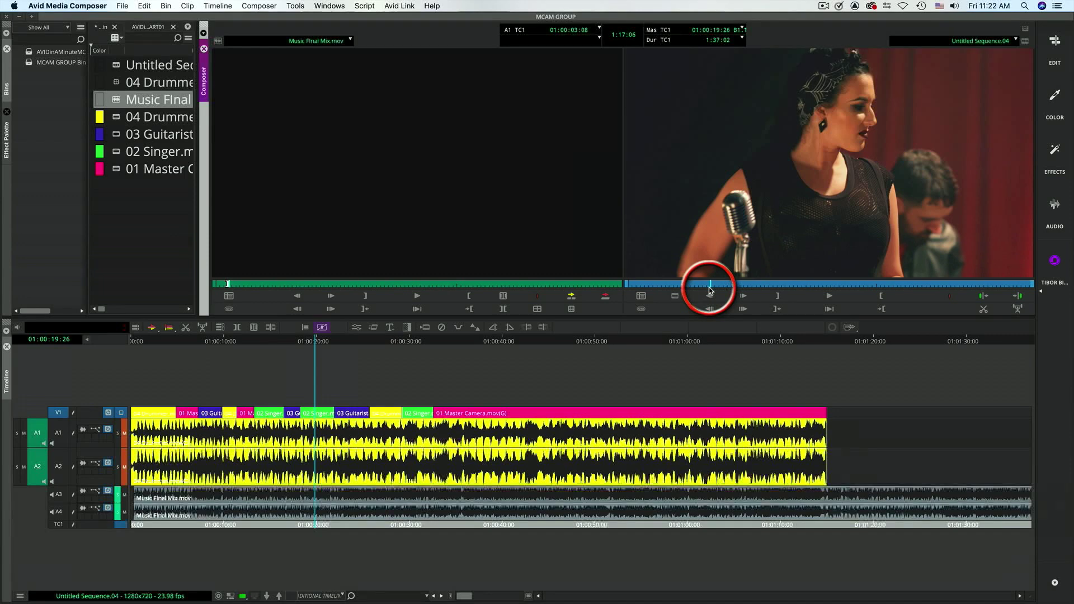